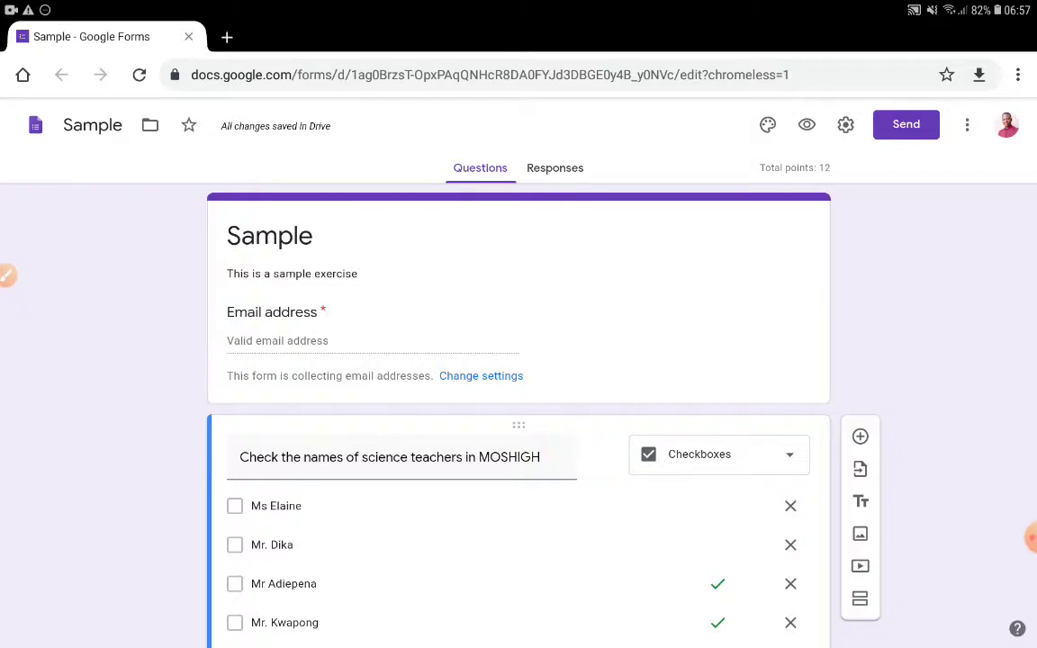
Step: Add a new blank multiple-choice question below the science-teachers checkbox question
left_click(1030, 538)
left_click(7, 274)
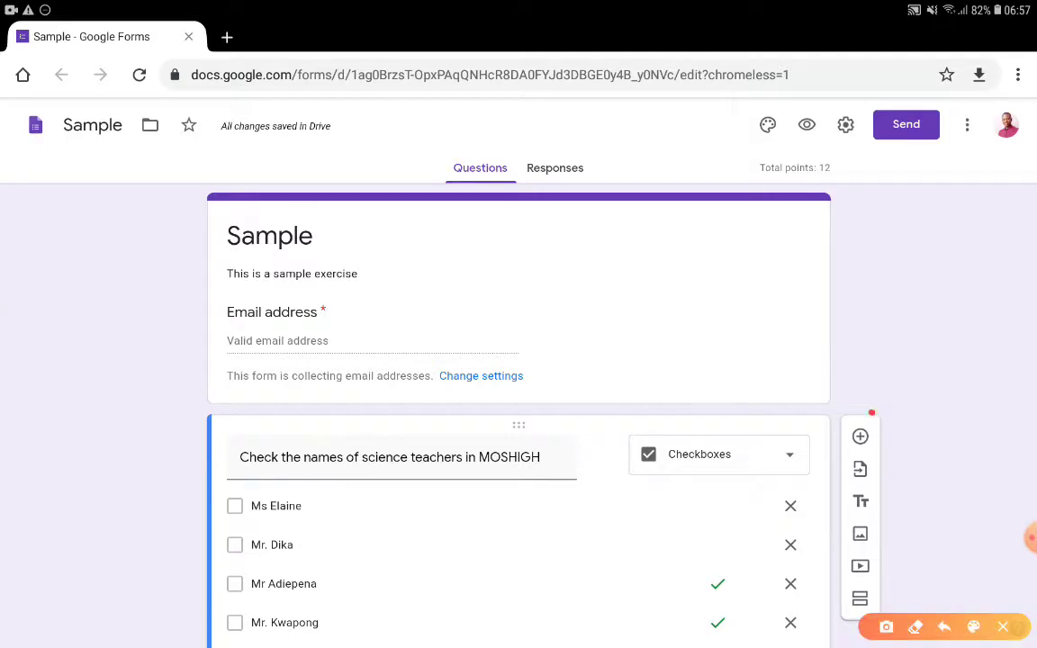
mouse_move(863, 412)
left_mouse_down()
mouse_move(839, 449)
mouse_move(877, 416)
left_mouse_up()
left_click(1002, 626)
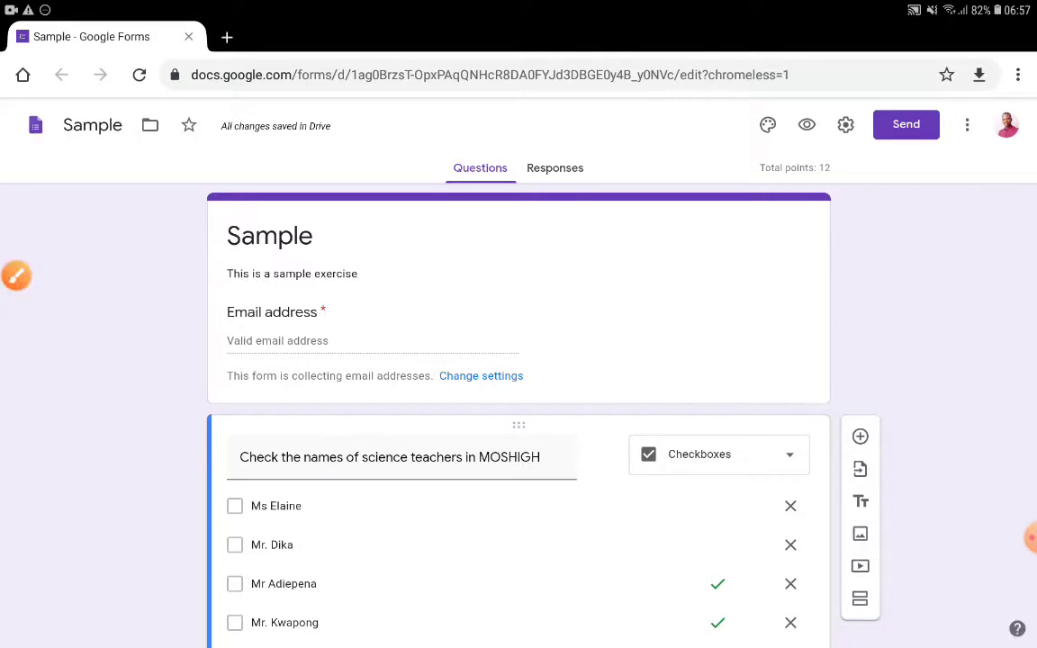
left_click(860, 435)
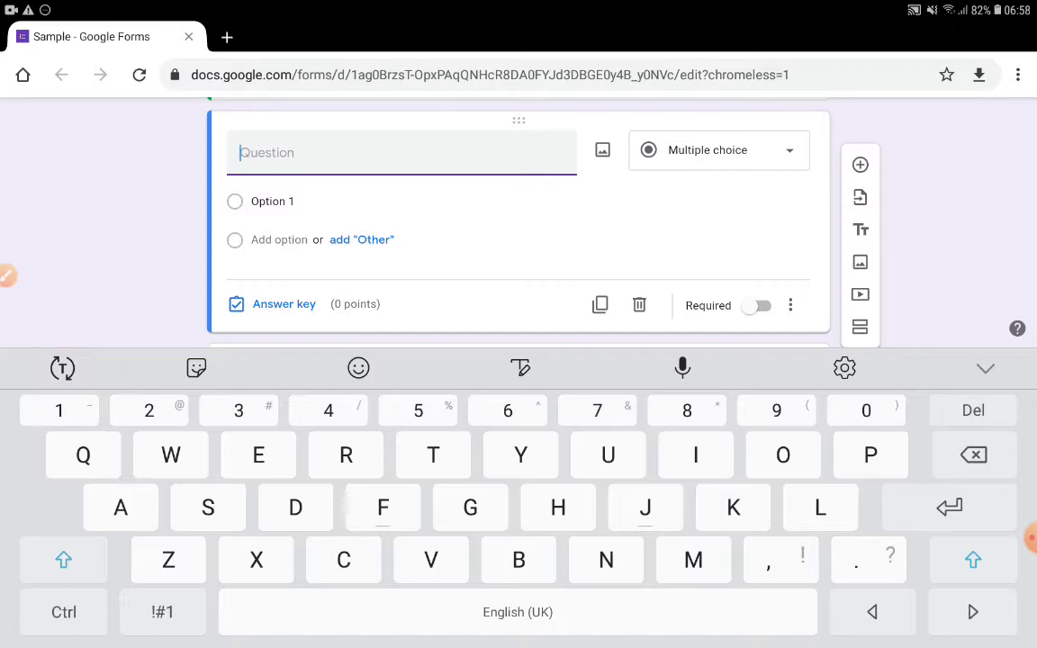
Step: Title the new question 'What is the message of the Cartoonist?', correcting the 'czrtoo' typo
type("Wha")
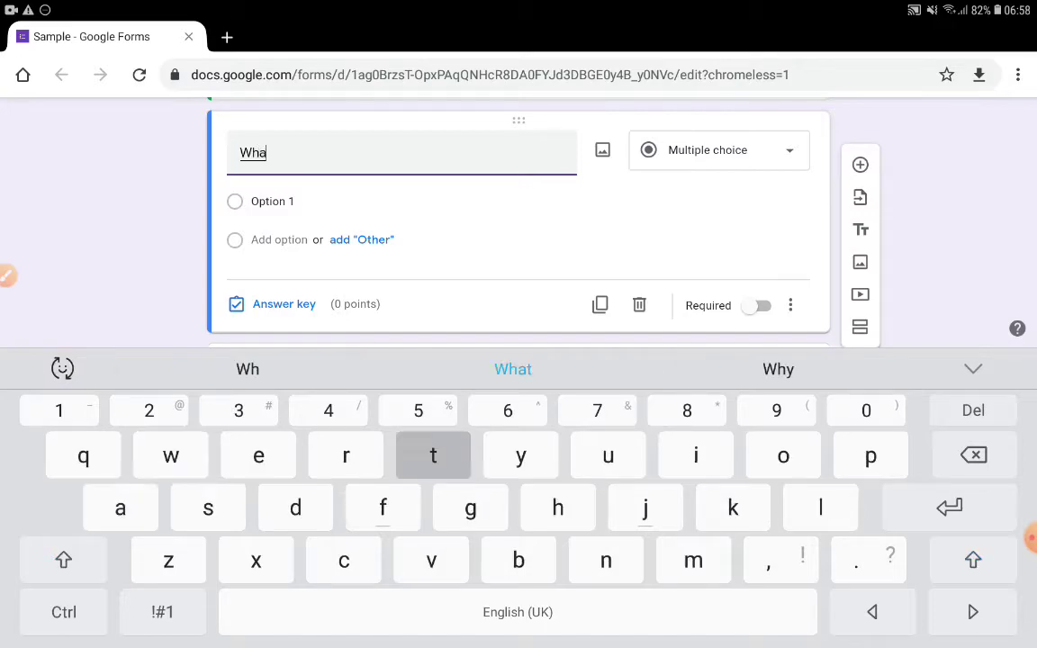
type("t is th")
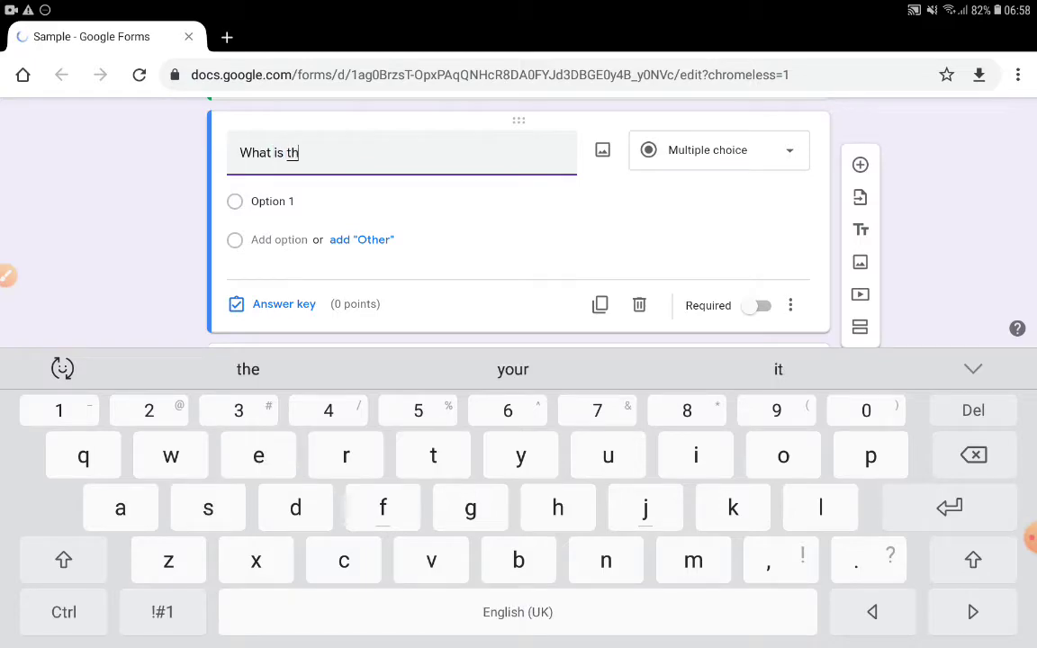
type("e mess")
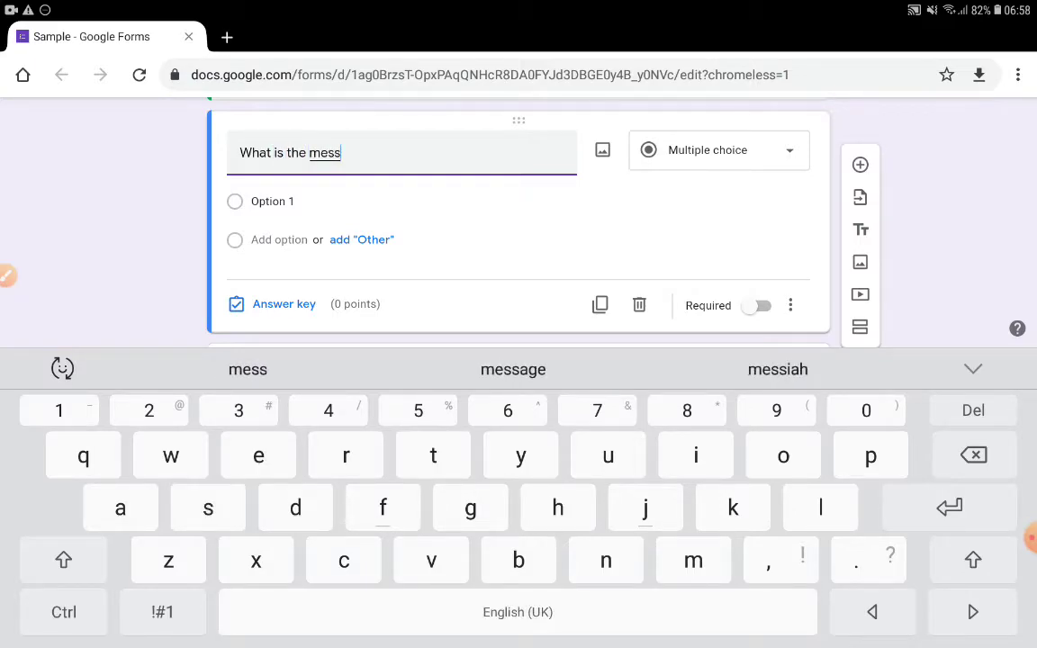
left_click(513, 369)
type("of ")
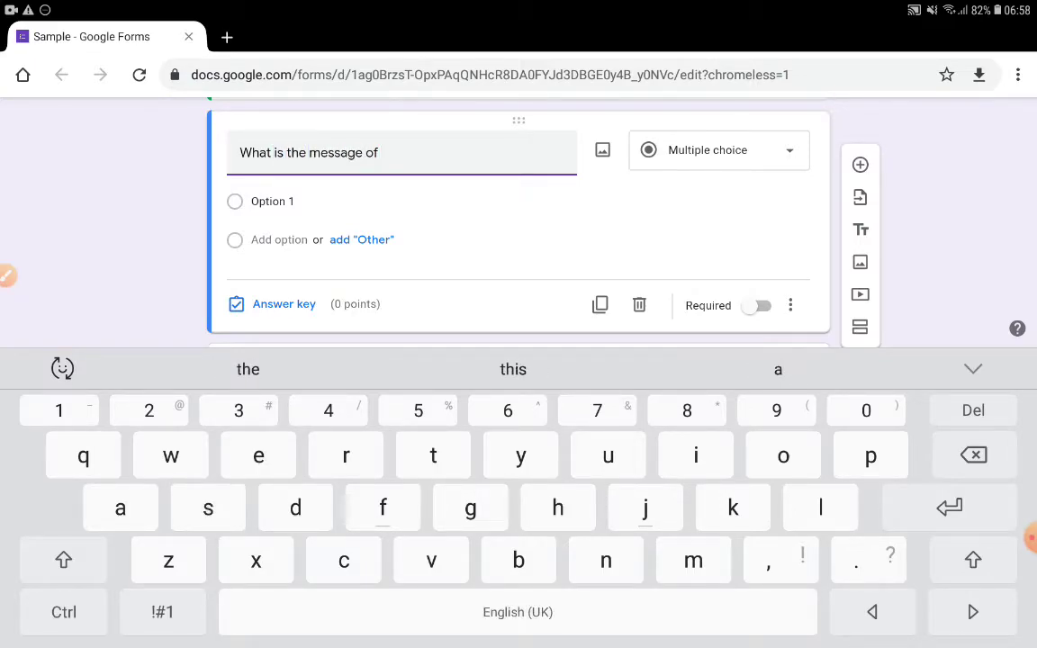
type("the czrt")
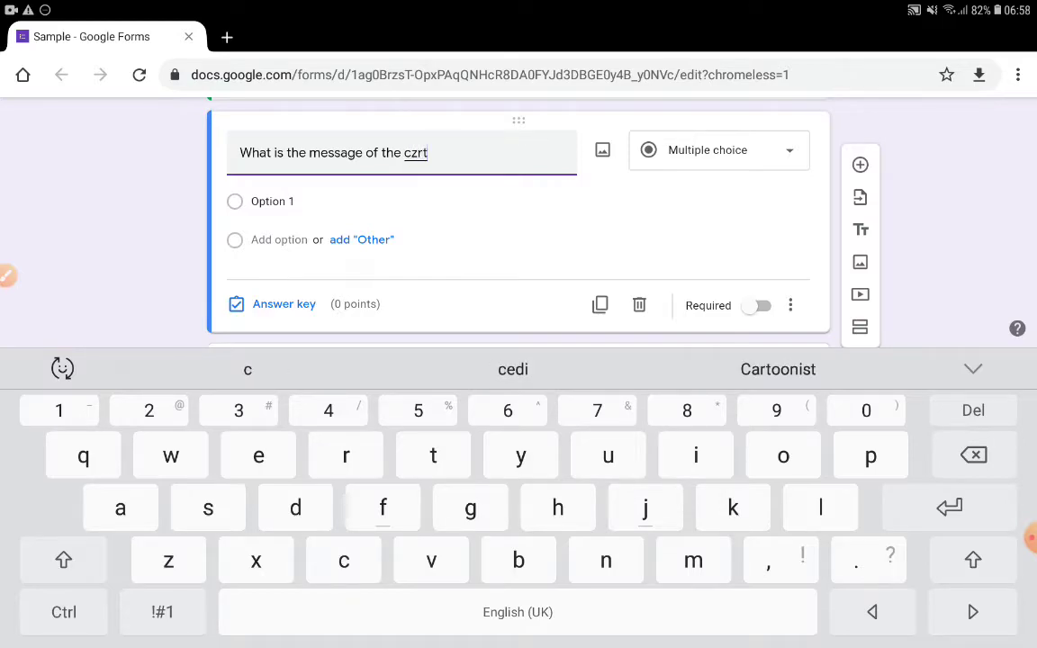
type("oo")
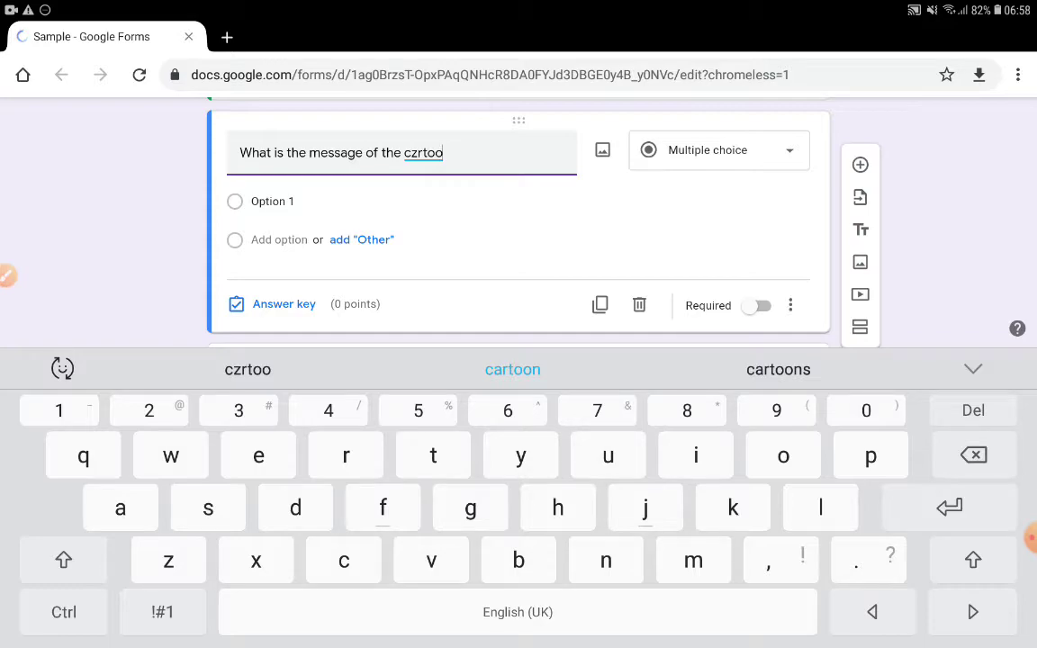
key("BackSpace")
key("BackSpace")
key("BackSpace")
key("BackSpace")
key("BackSpace")
type("arto")
left_click(512, 369)
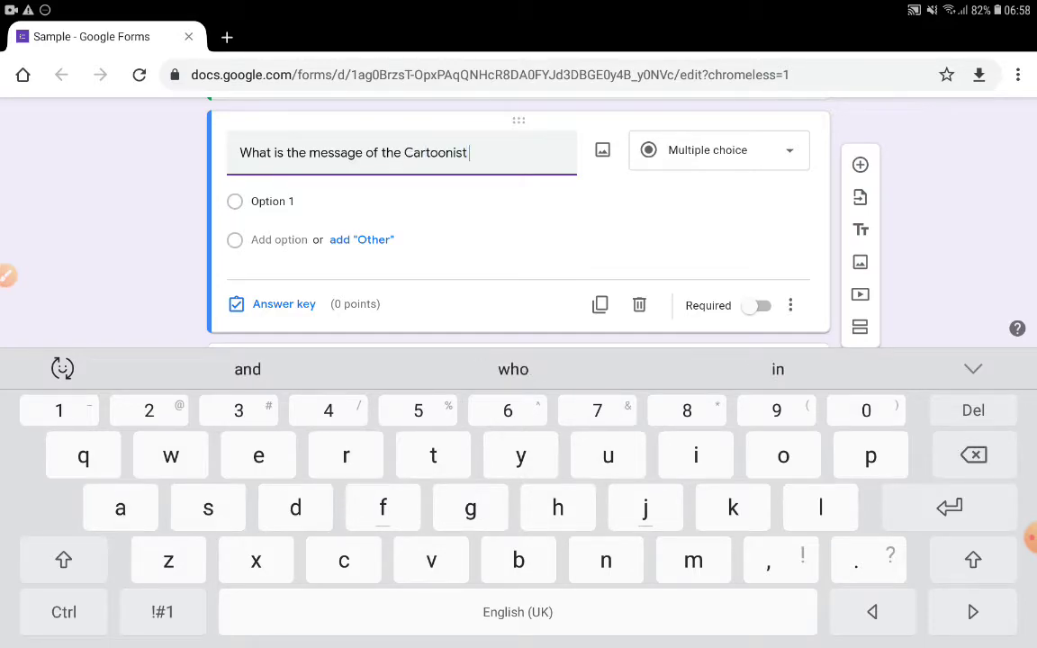
left_click(162, 612)
type("?")
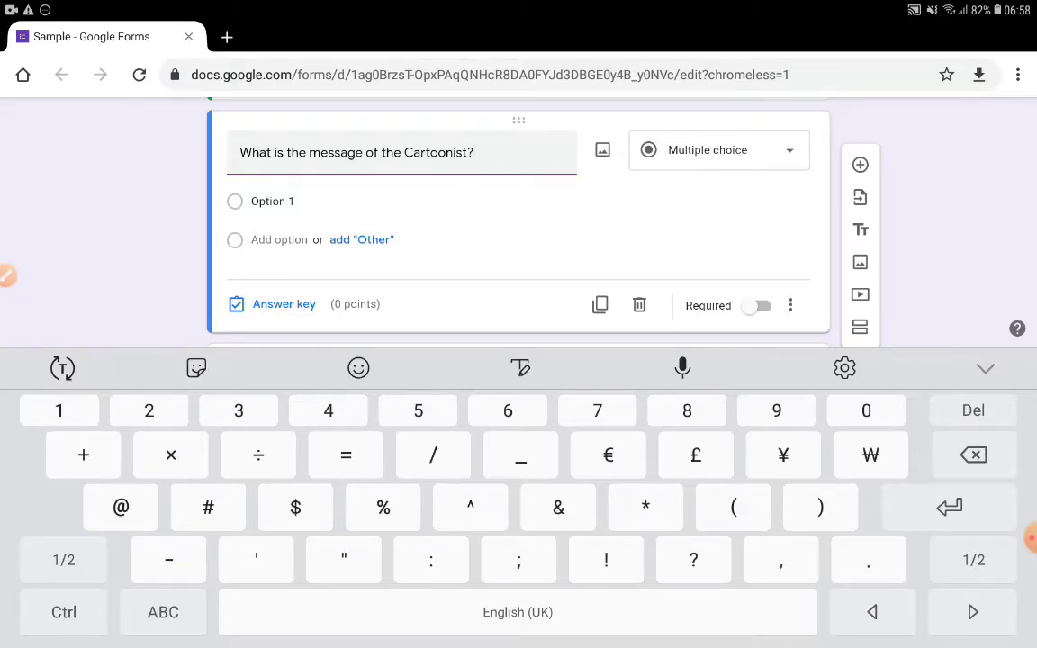
left_click(986, 368)
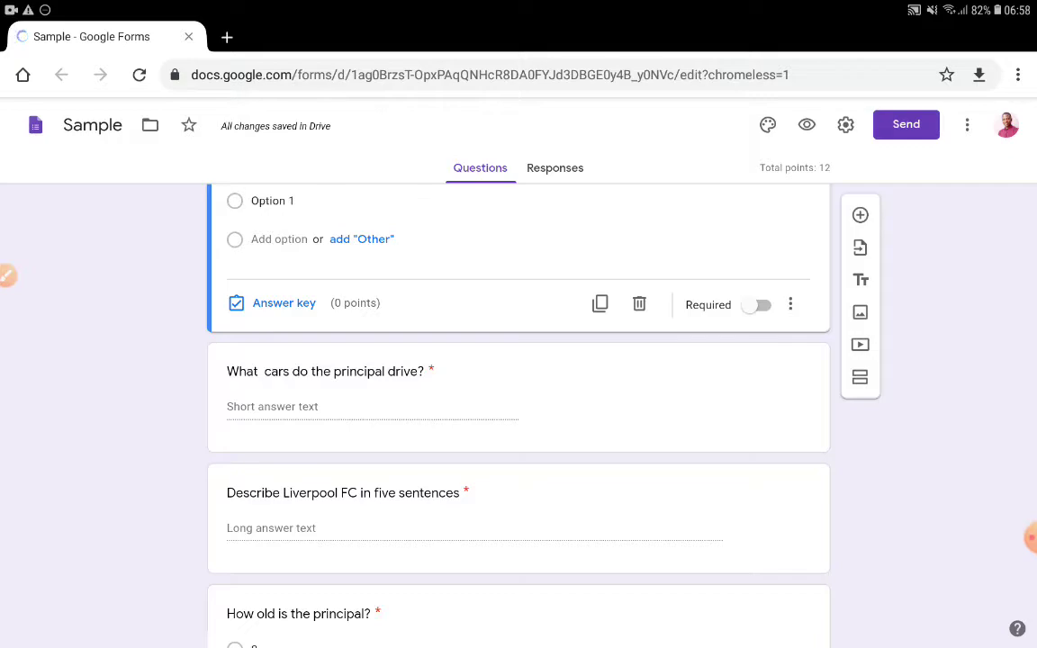
scroll(518, 405, "up", 2)
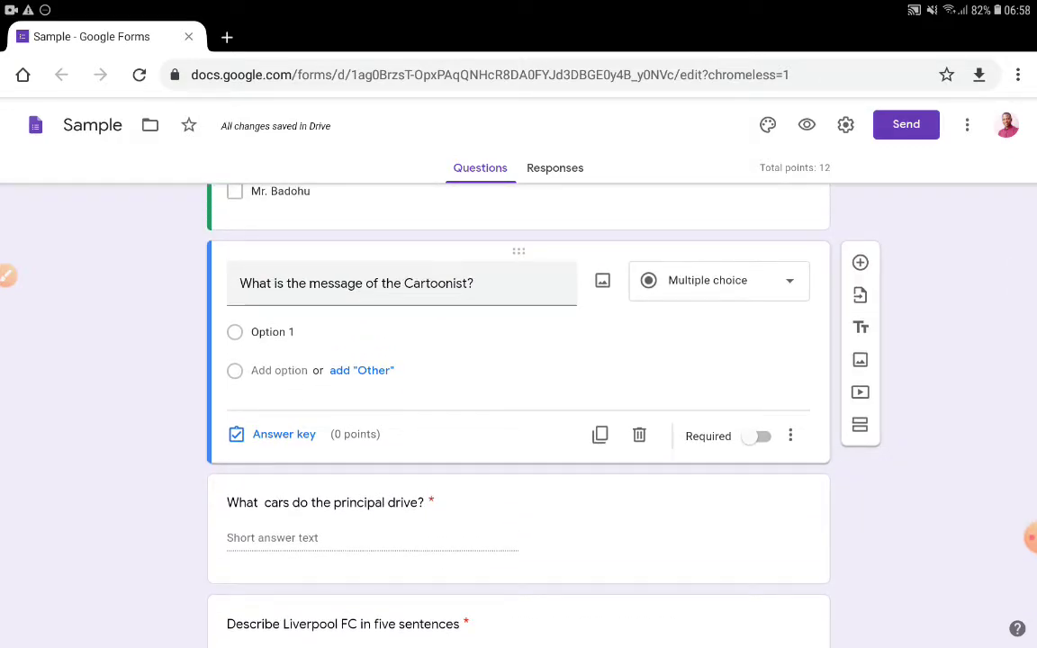
left_click(8, 274)
mouse_move(595, 274)
left_mouse_down()
mouse_move(616, 270)
mouse_move(583, 308)
mouse_move(576, 284)
mouse_move(588, 270)
left_mouse_up()
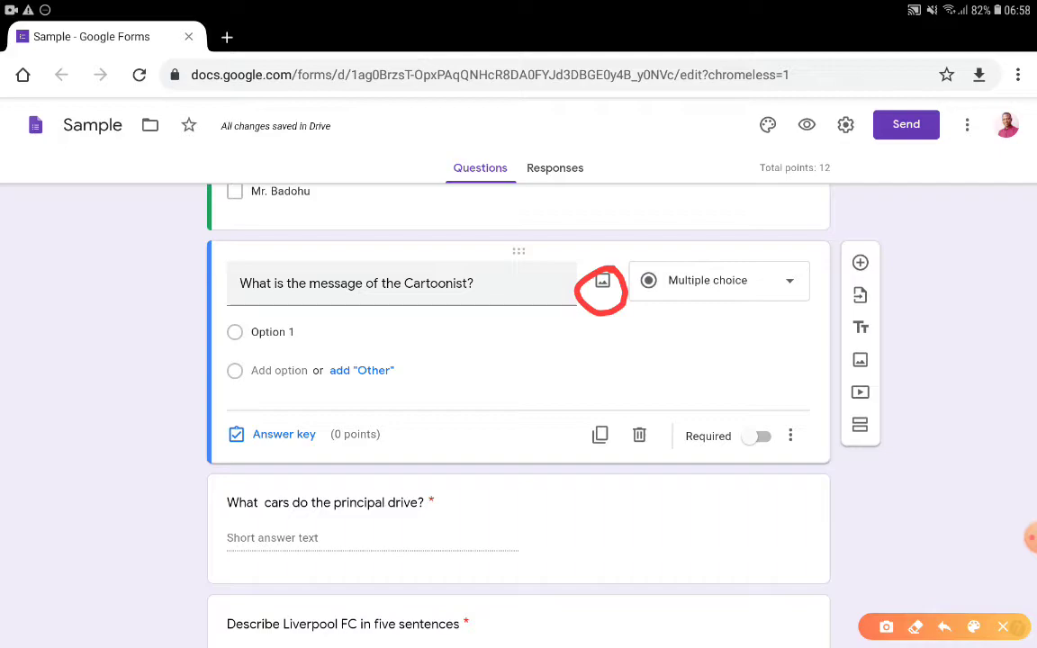
left_click(1003, 627)
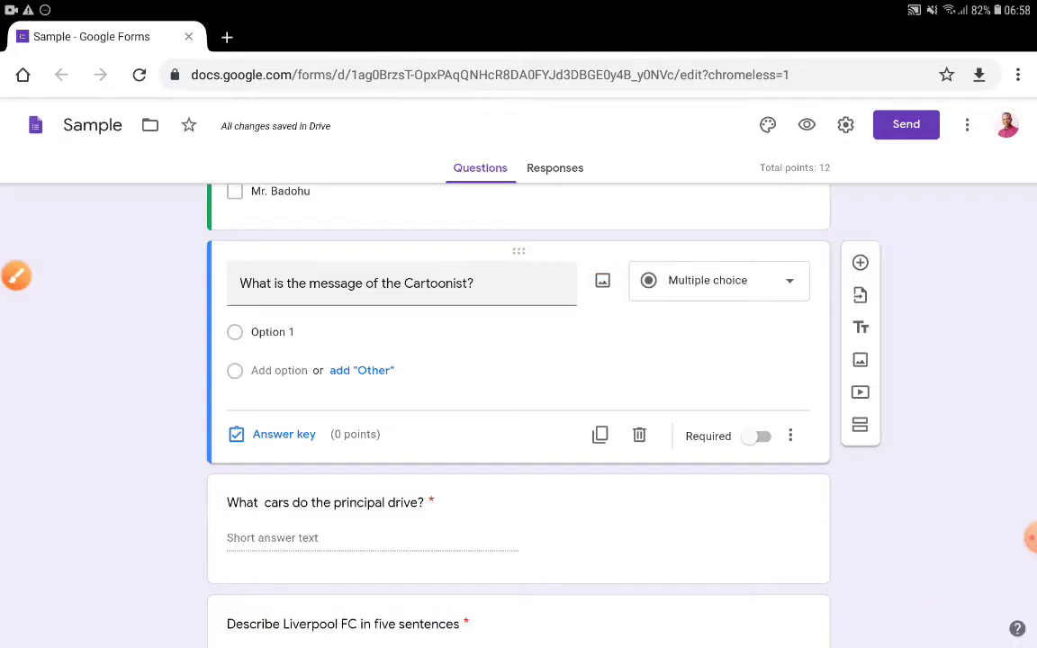
left_click(602, 280)
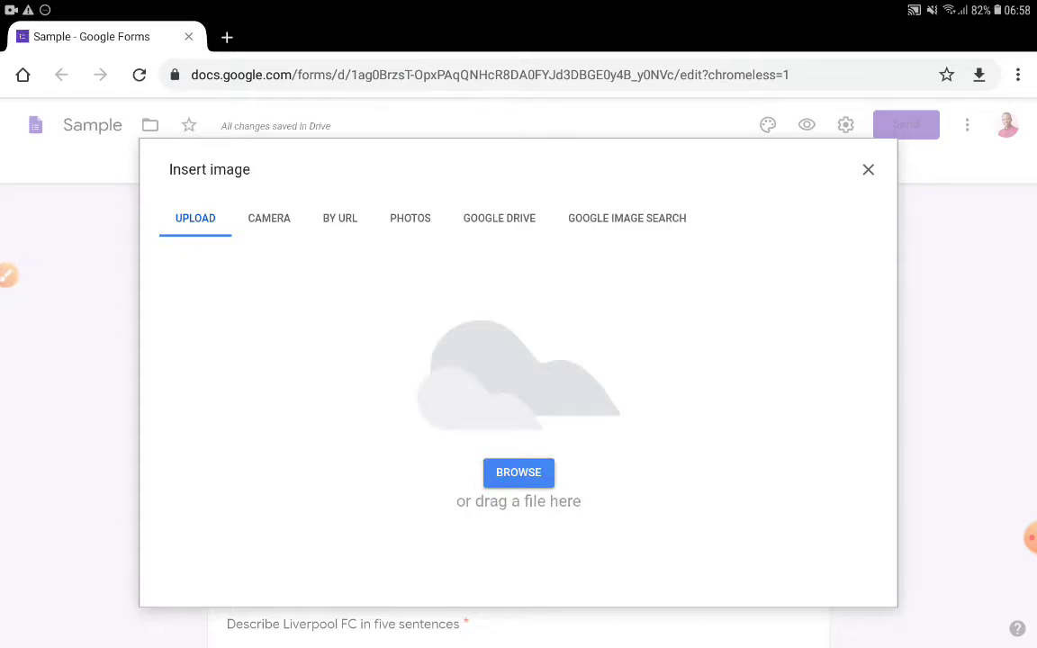
Step: Start inserting an image on the Cartoonist question, browsing the device through the Files app
left_click(7, 275)
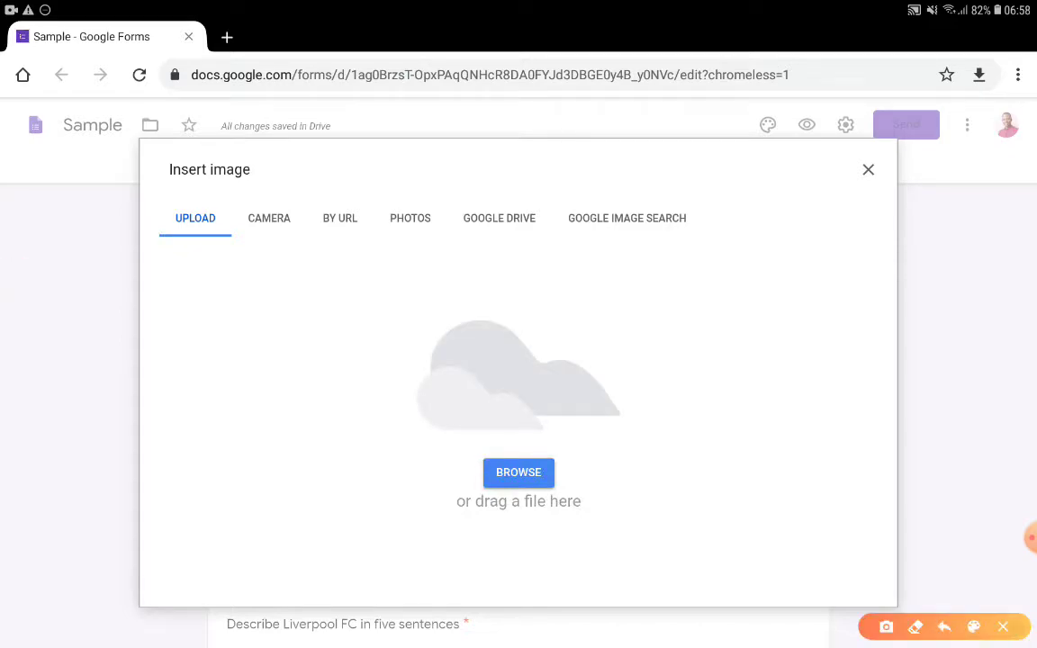
mouse_move(580, 439)
left_mouse_down()
mouse_move(448, 450)
mouse_move(601, 468)
mouse_move(590, 446)
left_mouse_up()
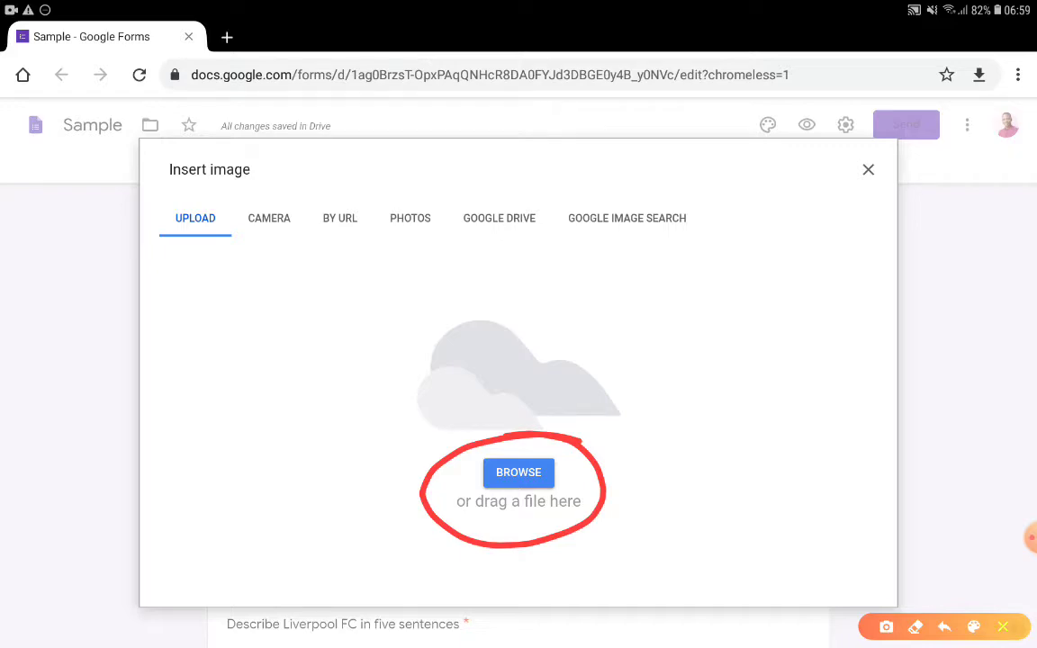
left_click(1002, 626)
left_click(518, 472)
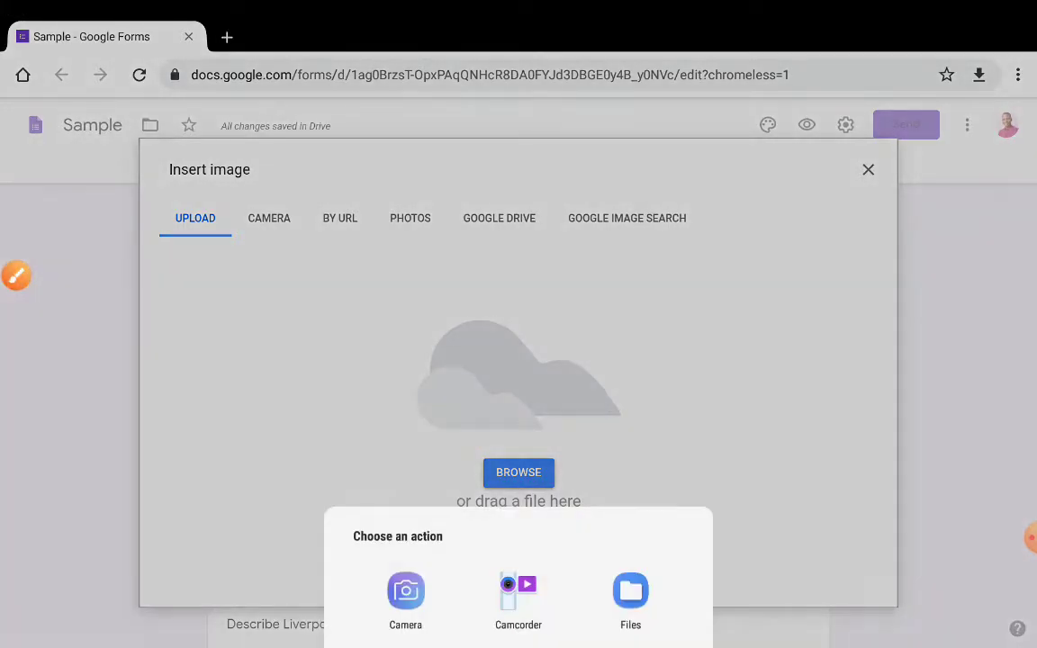
left_click(16, 275)
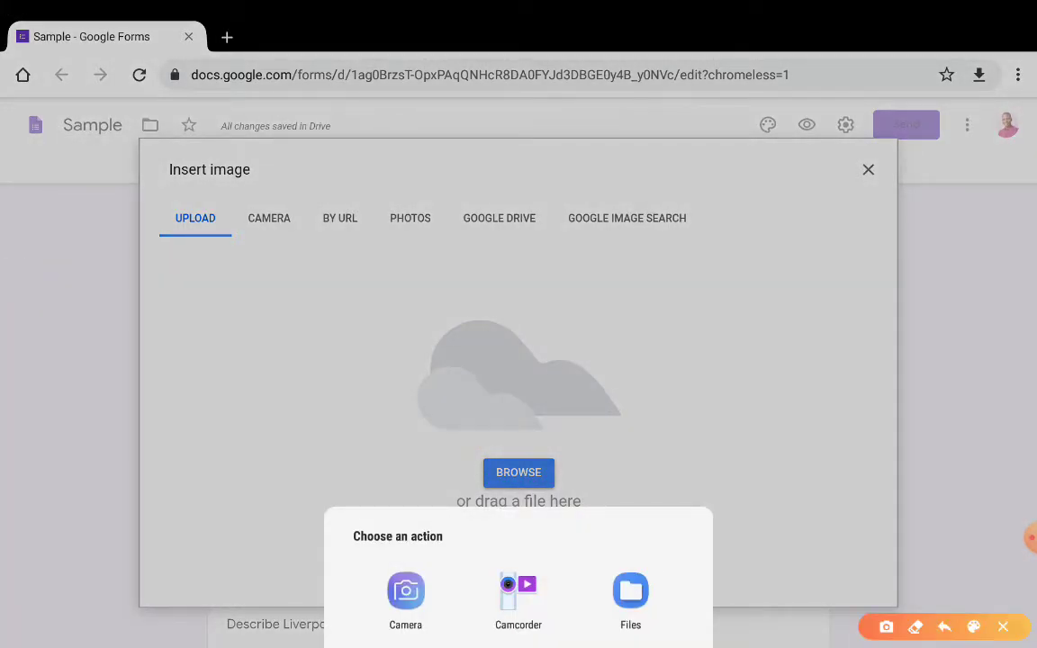
mouse_move(662, 570)
left_mouse_down()
mouse_move(597, 605)
mouse_move(670, 569)
left_mouse_up()
left_click(1001, 626)
Step: Upload the first Screenshots thumbnail, the Source E tank cartoon, beneath the Cartoonist question
left_click(630, 590)
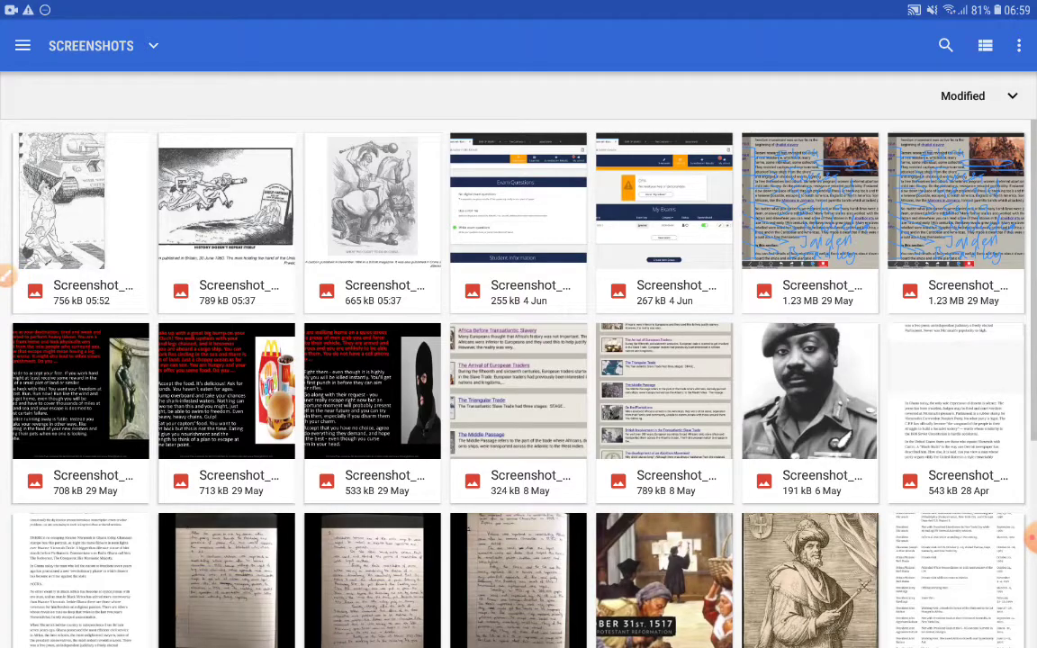
left_click(8, 248)
mouse_move(27, 205)
left_mouse_down()
mouse_move(40, 225)
mouse_move(137, 168)
left_mouse_up()
left_click(1002, 626)
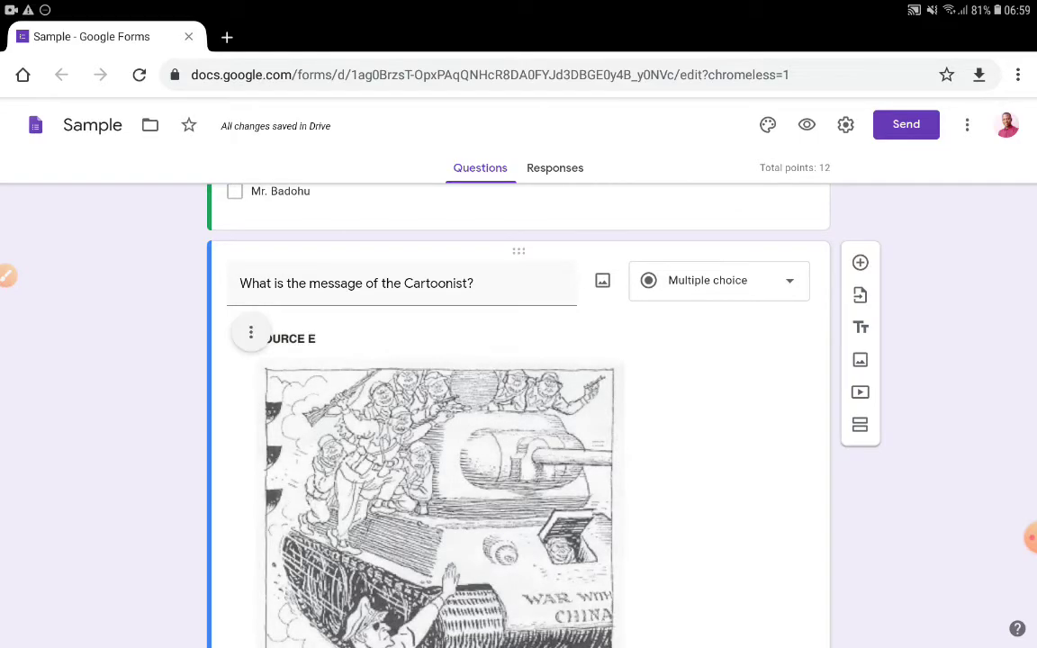
Step: Scroll through the Cartoonist question to check the full Source E cartoon and its caption
scroll(518, 405, "down", 2)
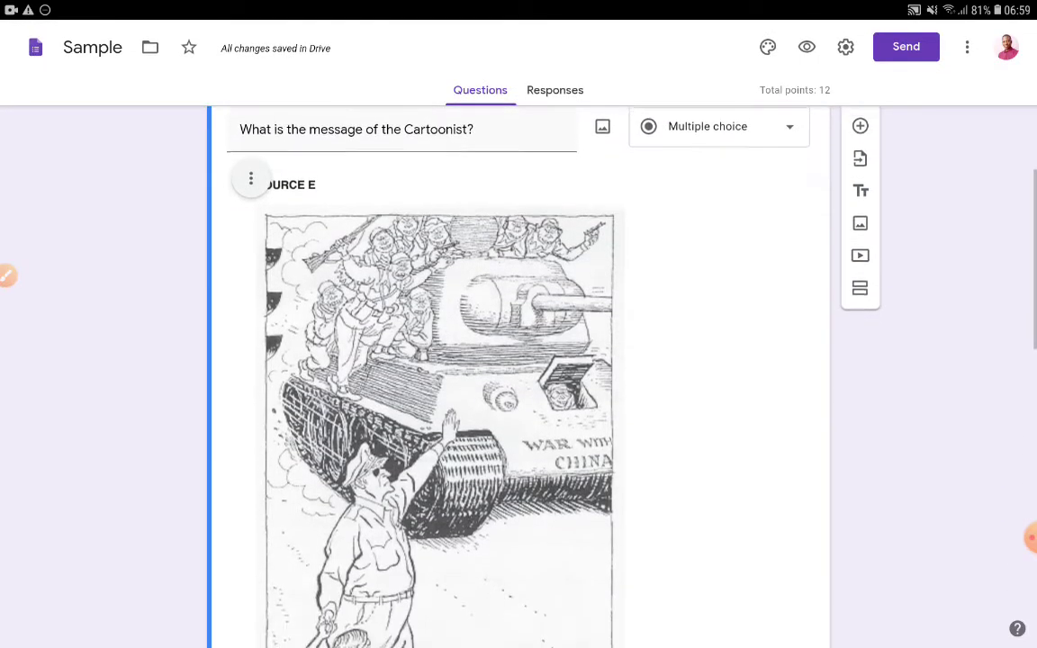
scroll(518, 405, "up", 1)
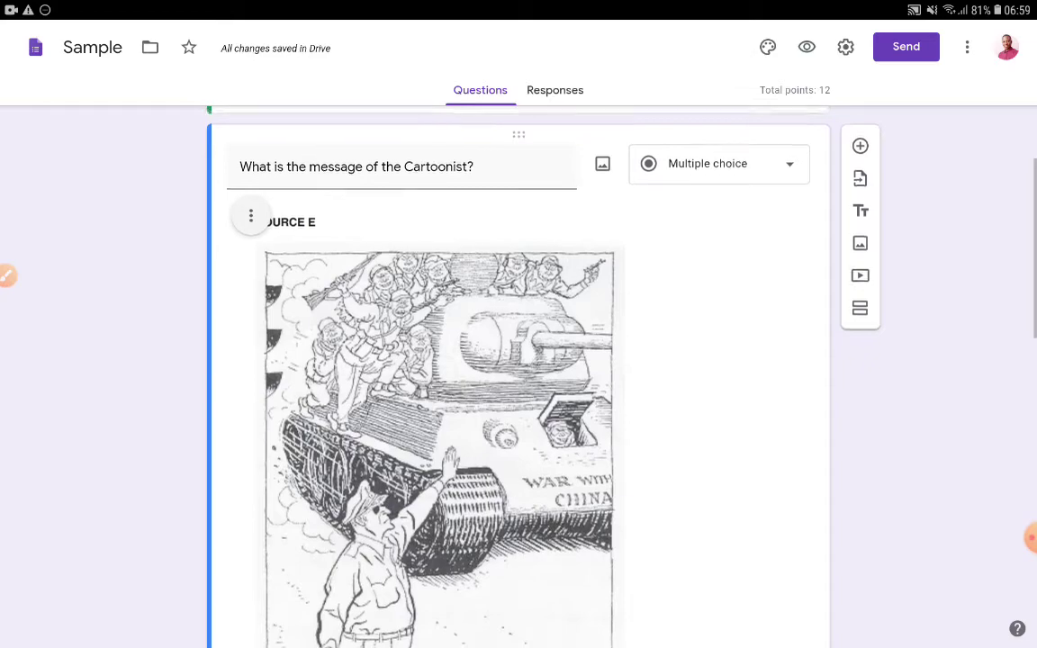
scroll(518, 360, "down", 4)
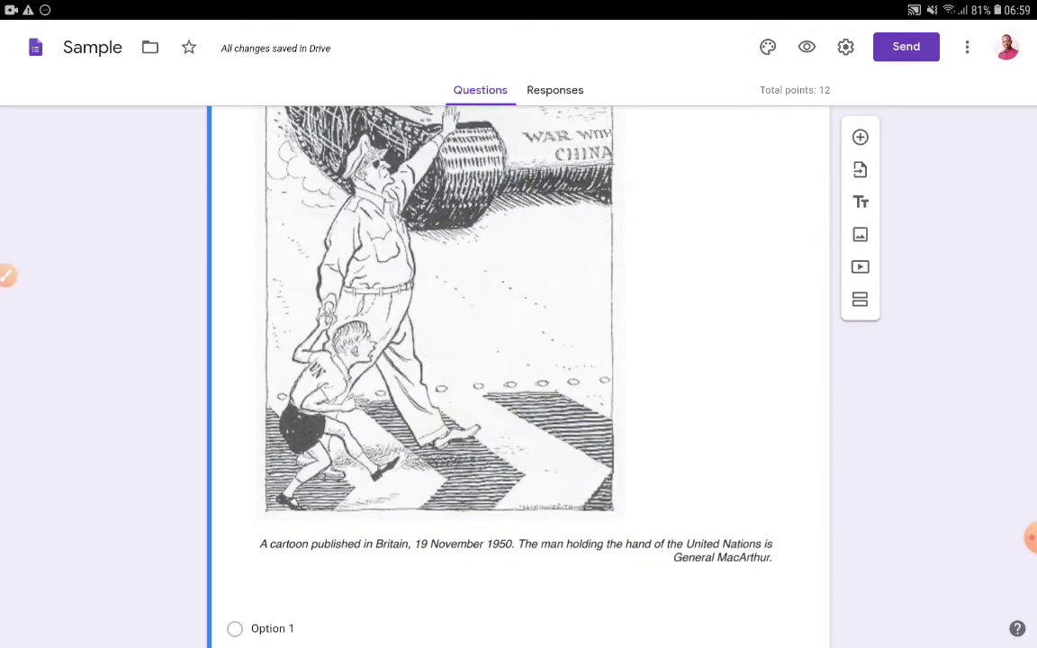
scroll(518, 360, "up", 2)
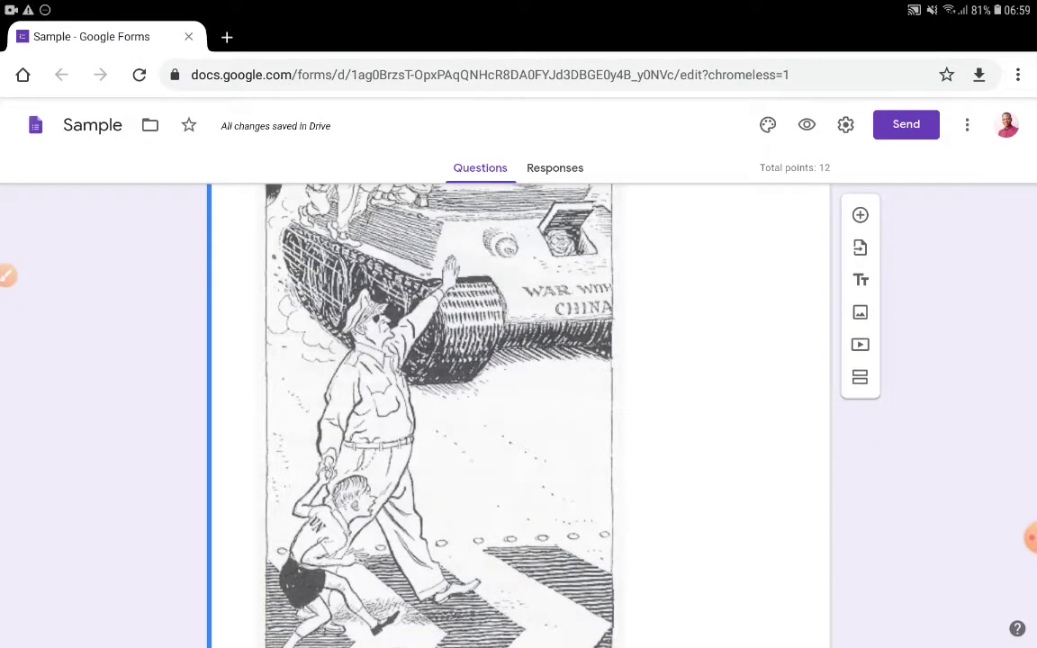
scroll(518, 405, "down", 1)
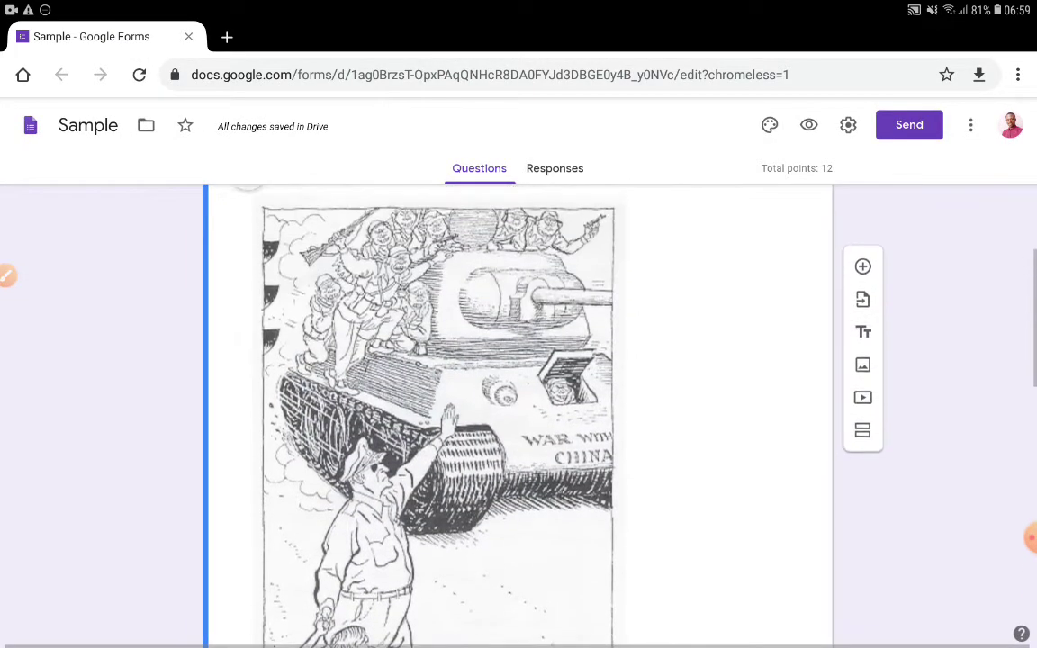
scroll(518, 404, "up", 3)
scroll(518, 404, "down", 1)
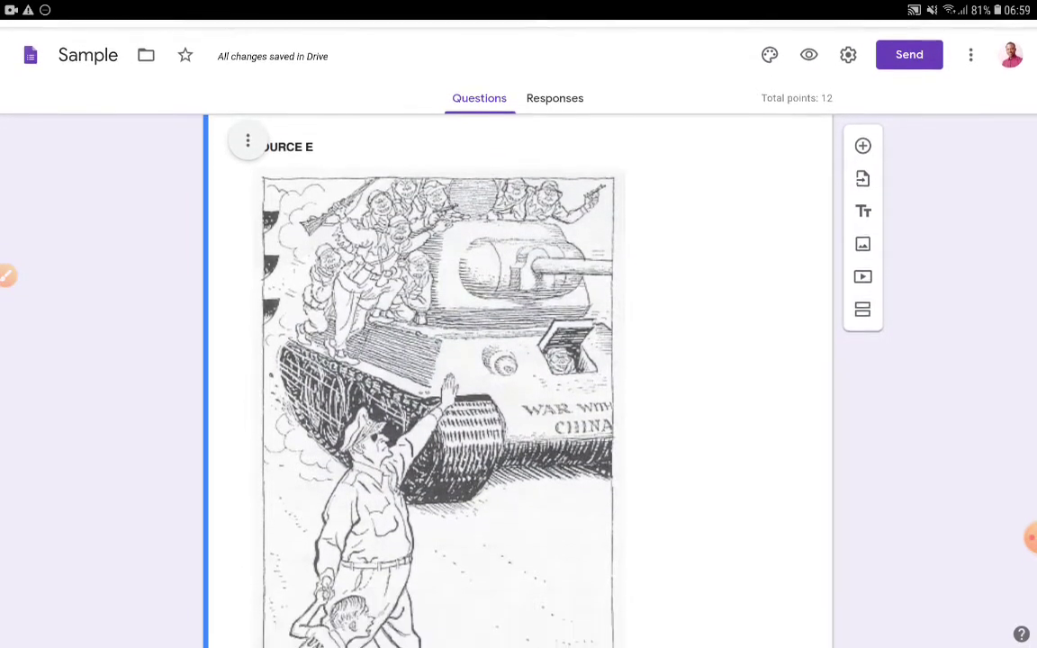
scroll(518, 374, "down", 3)
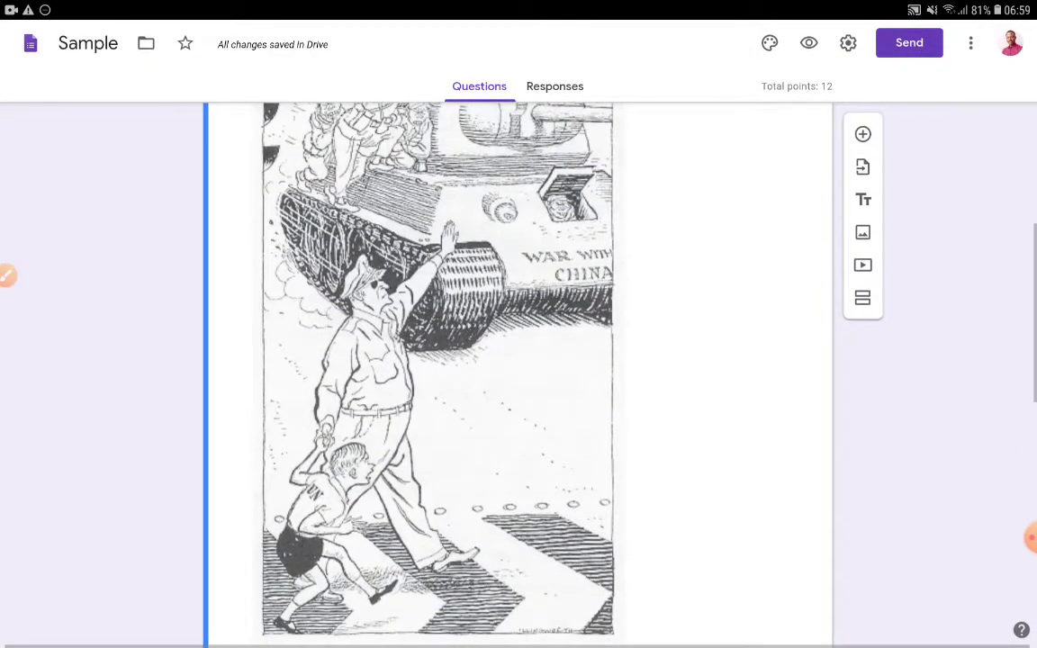
scroll(518, 360, "down", 4)
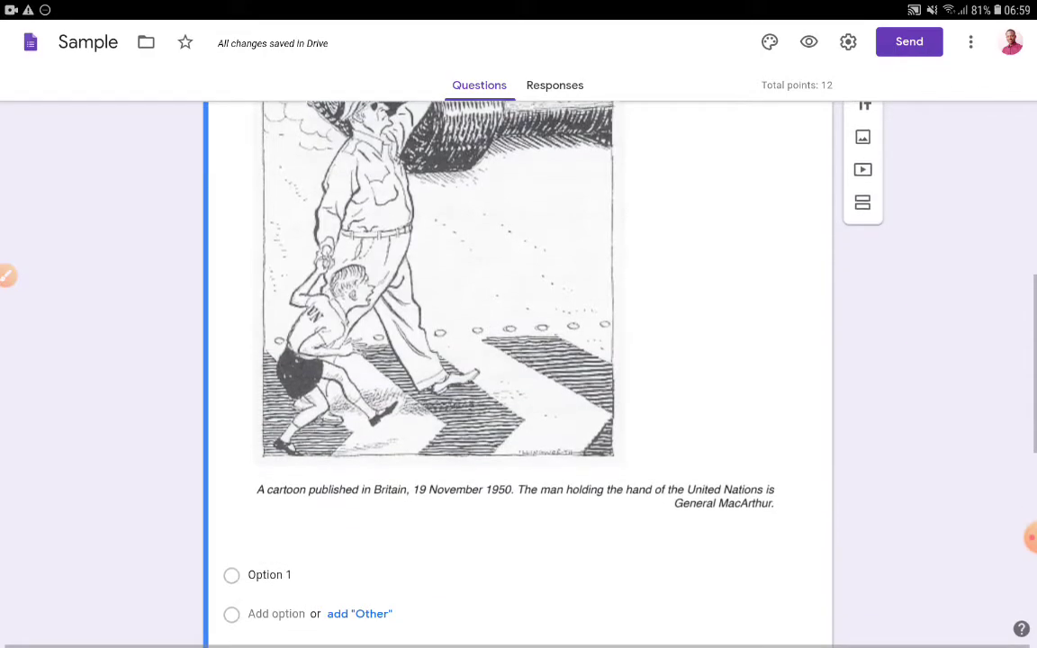
scroll(518, 378, "up", 5)
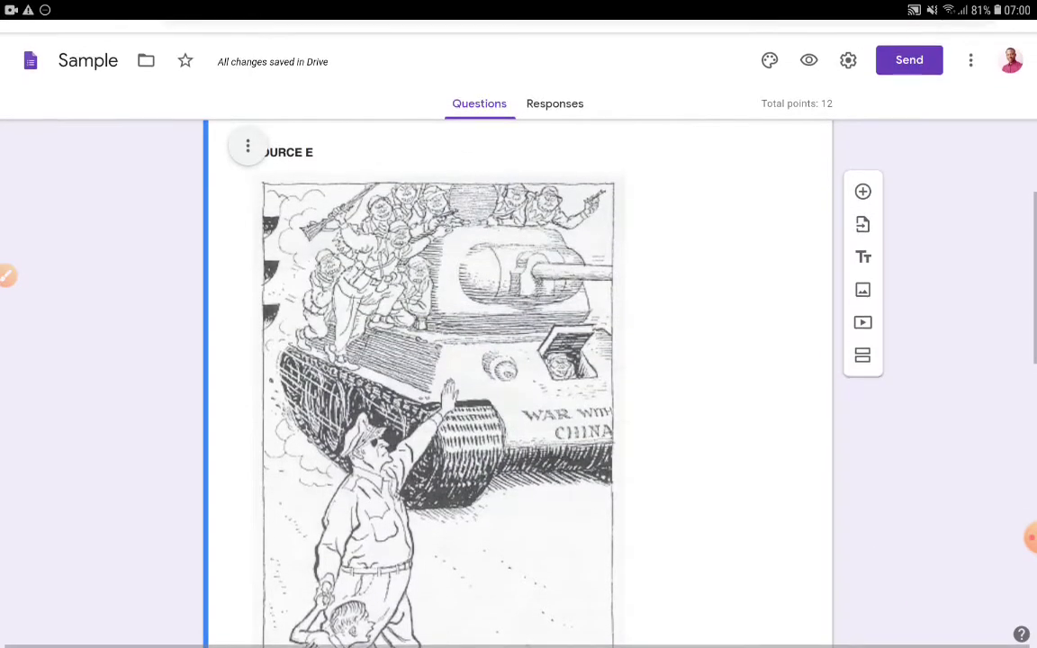
scroll(519, 405, "up", 2)
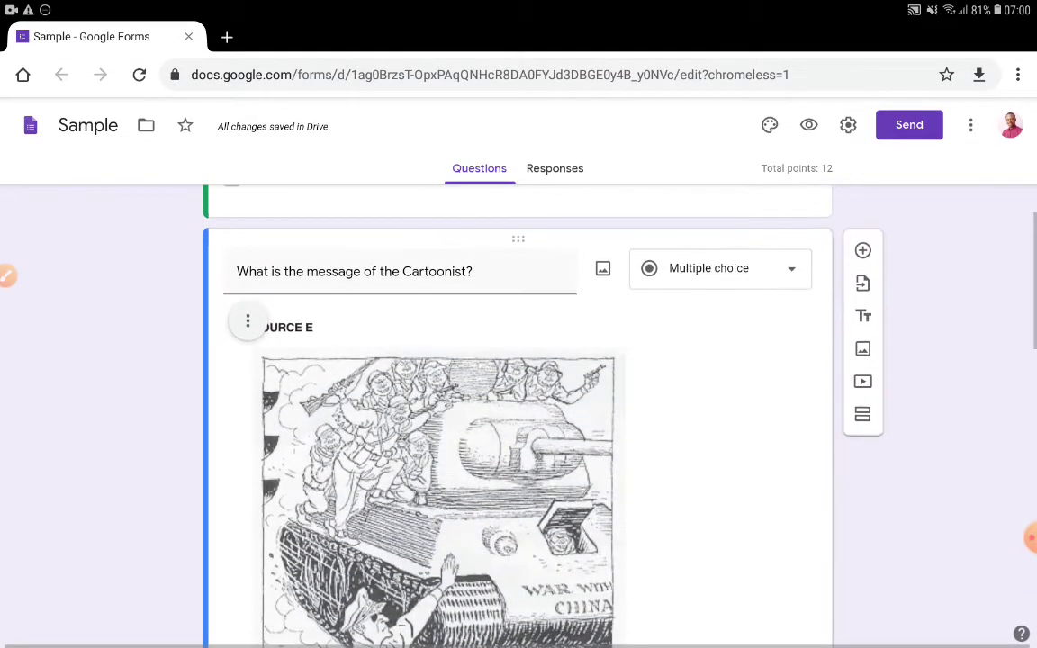
left_click(16, 274)
left_click_drag(796, 242, 772, 222)
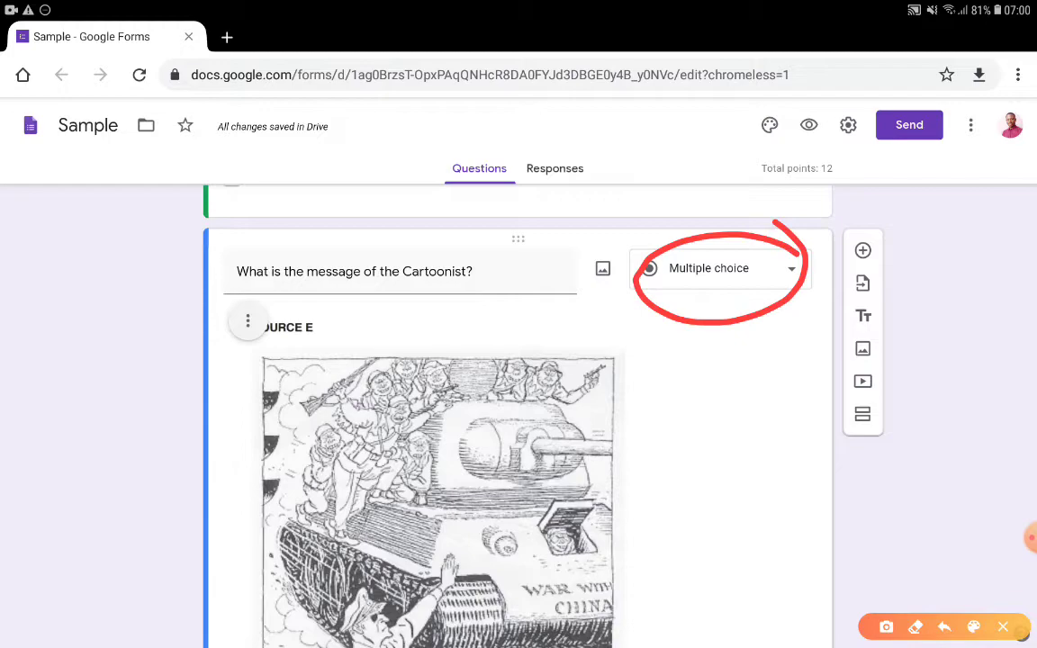
Step: Change the Cartoonist question's type from Multiple choice to Paragraph
left_click(780, 267)
left_click(1003, 627)
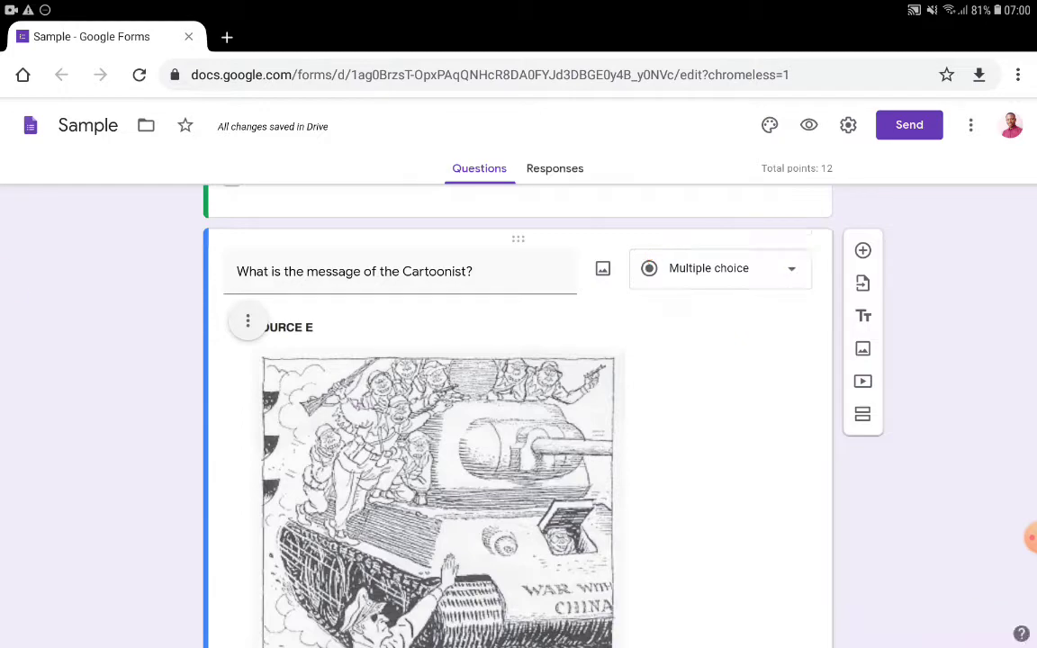
left_click(720, 267)
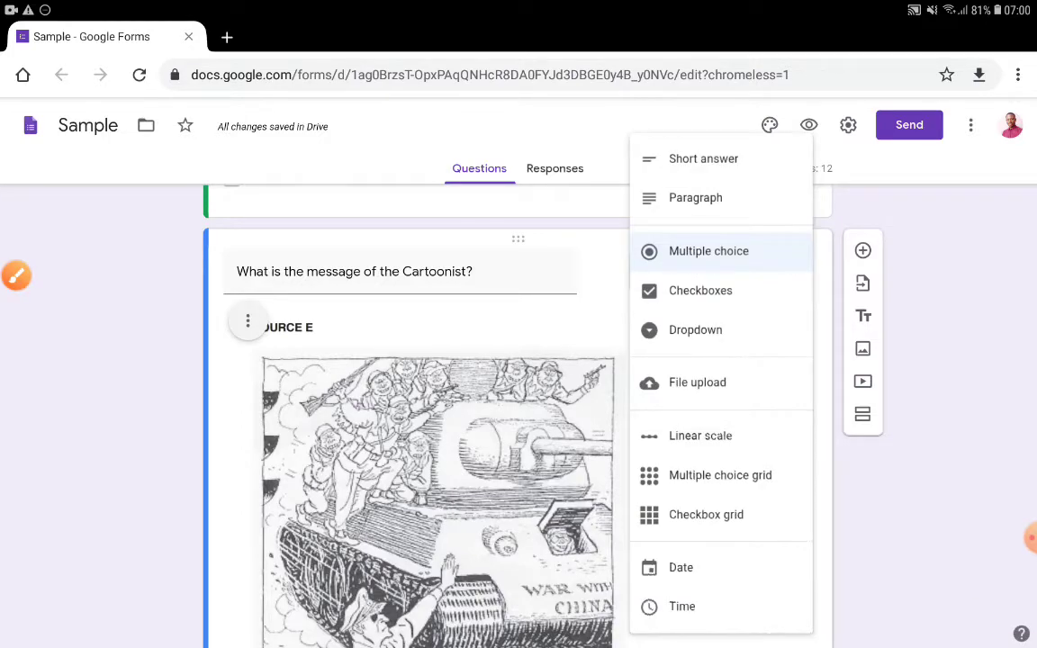
left_click(16, 276)
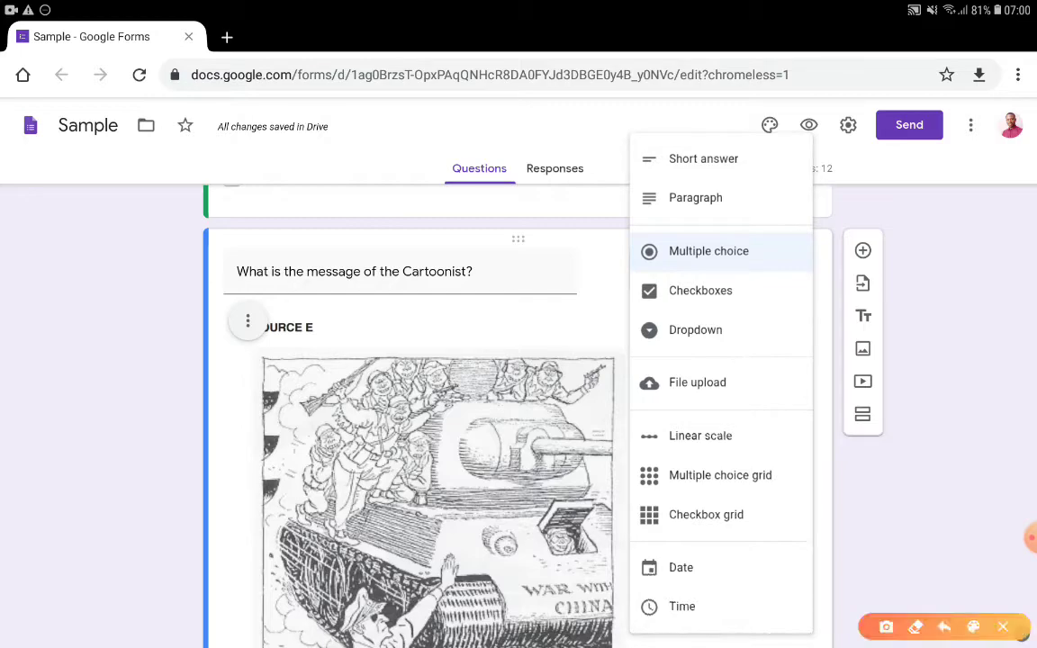
mouse_move(666, 171)
left_mouse_down()
mouse_move(711, 169)
mouse_move(711, 184)
left_mouse_up()
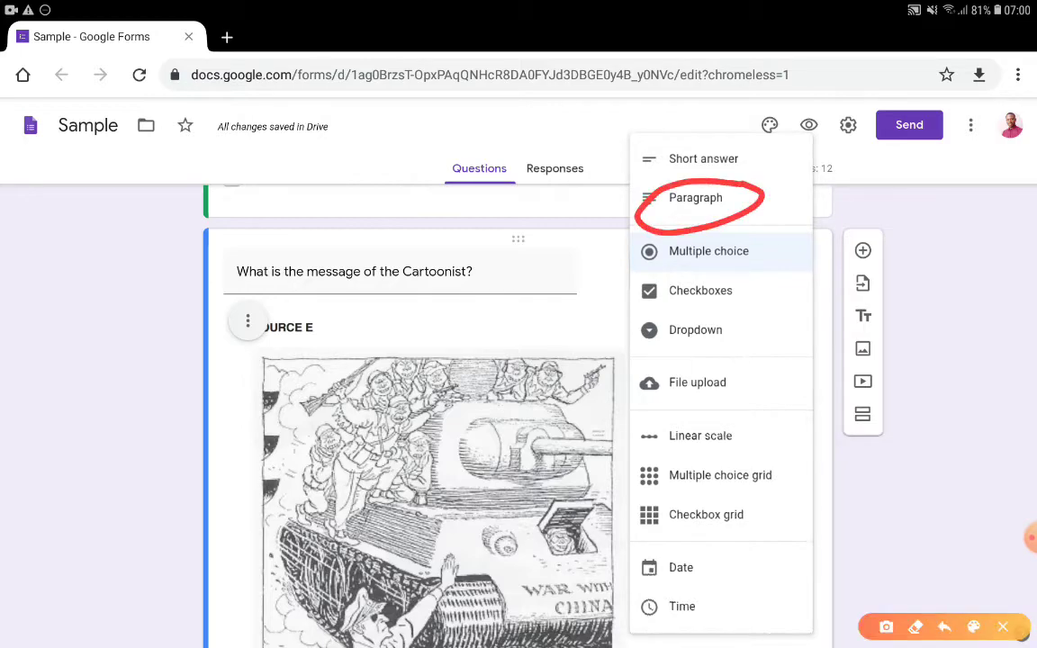
left_click(1002, 626)
left_click(695, 197)
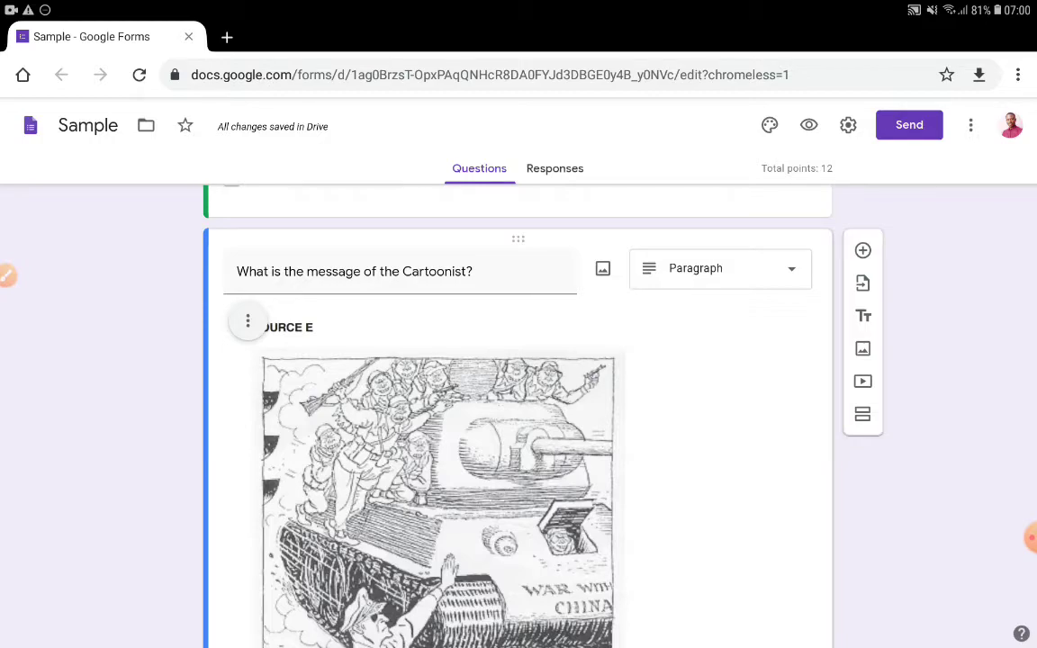
Step: Scroll down the form to review the paragraph question and its cartoon
scroll(518, 405, "down", 3)
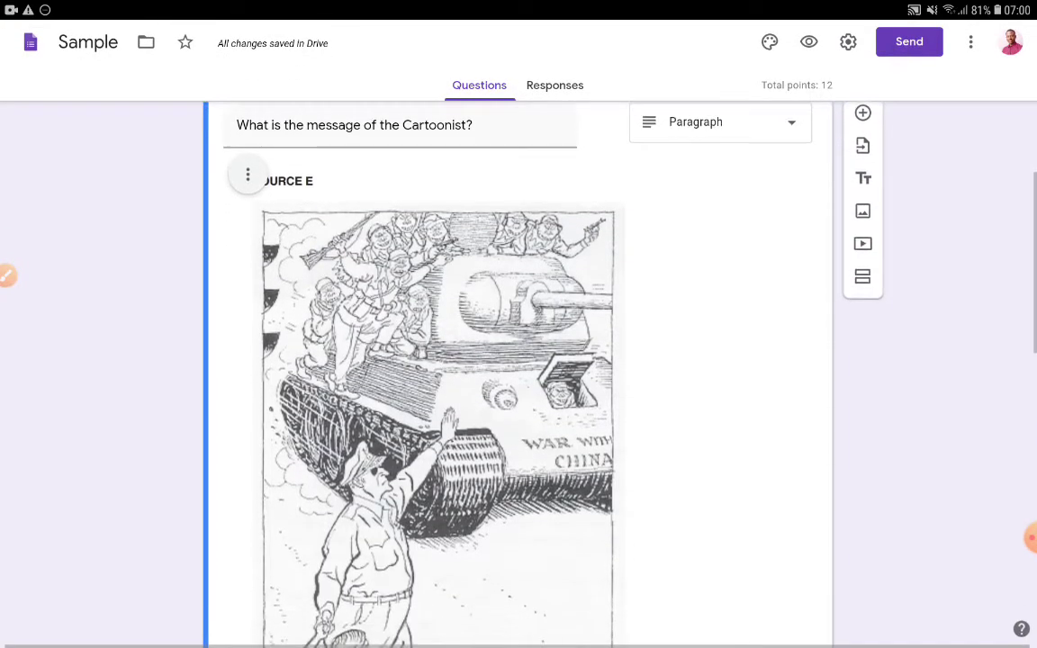
scroll(518, 360, "down", 5)
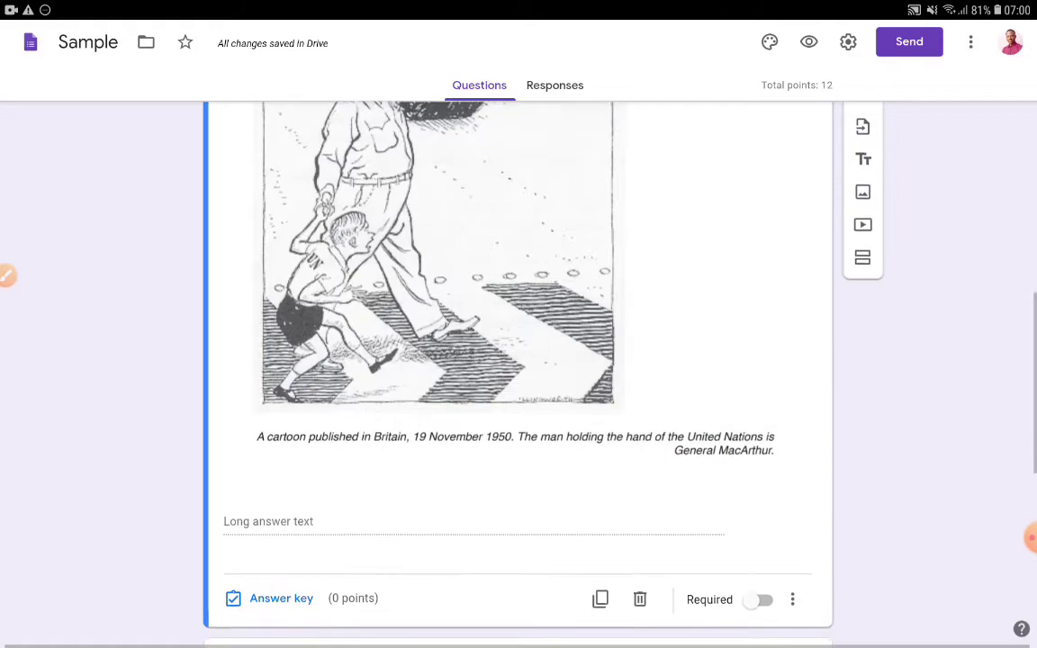
scroll(519, 360, "down", 1)
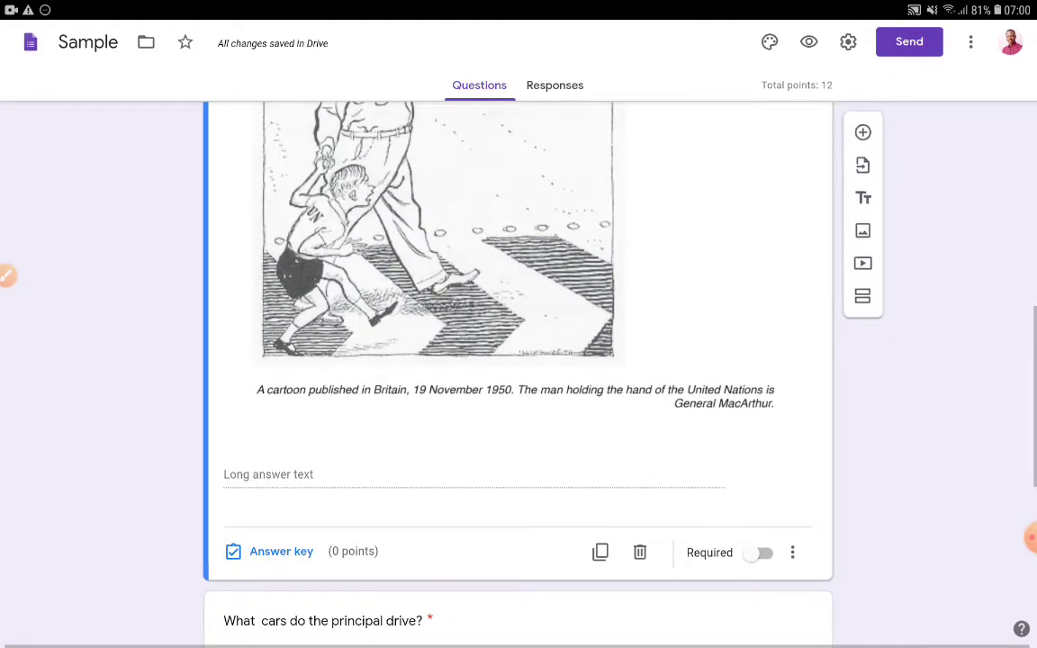
left_click(7, 276)
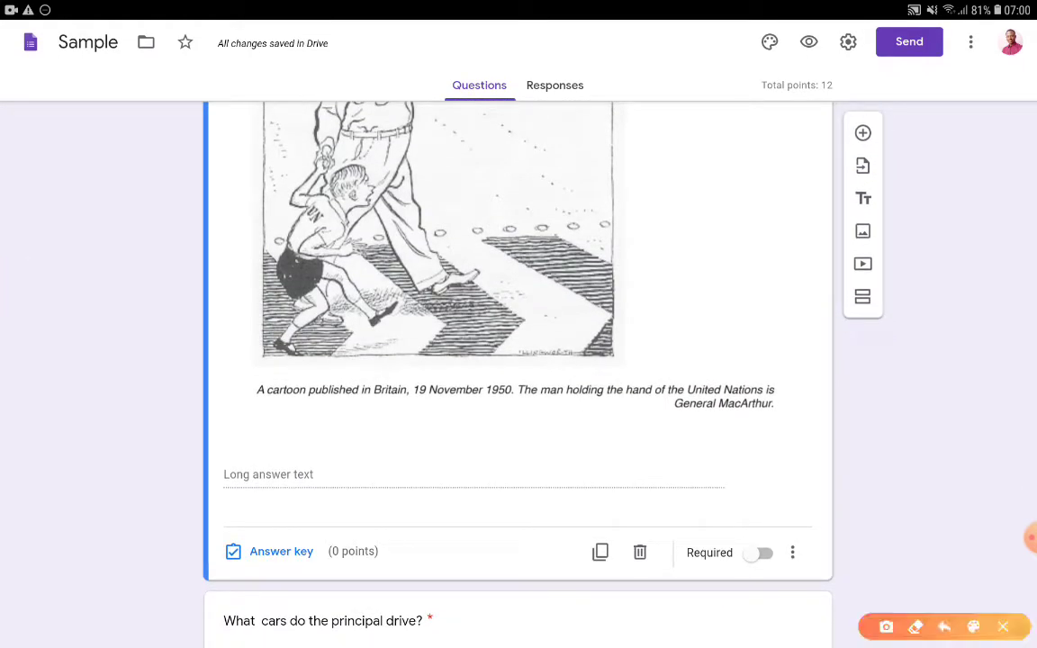
left_click_drag(356, 455, 387, 455)
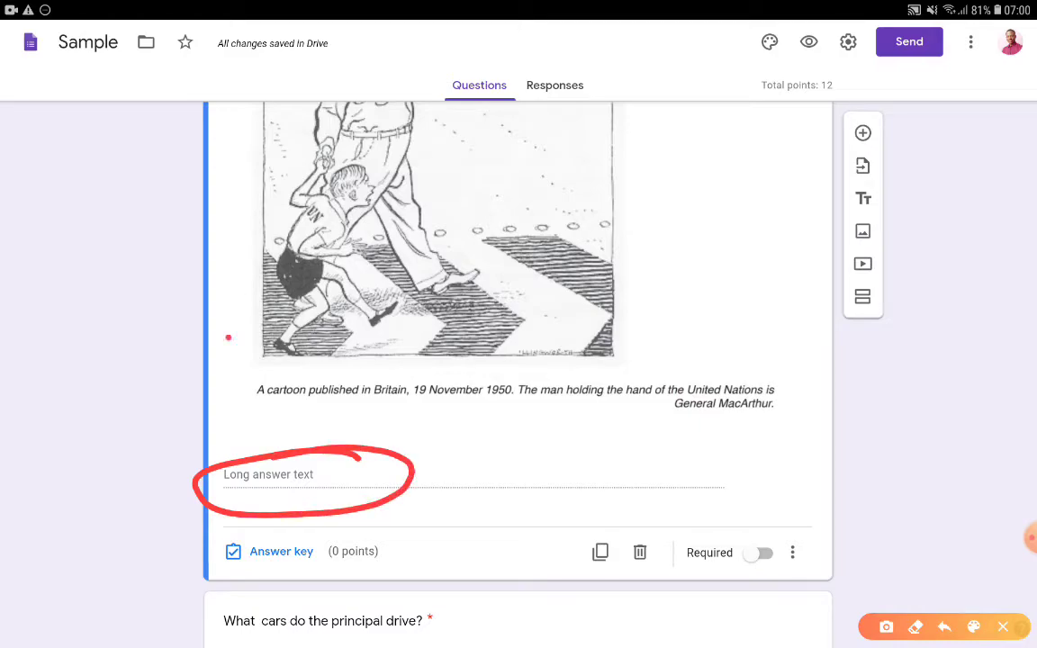
left_click_drag(229, 336, 236, 434)
left_click_drag(261, 333, 272, 425)
left_click_drag(185, 403, 245, 454)
left_click_drag(300, 389, 253, 453)
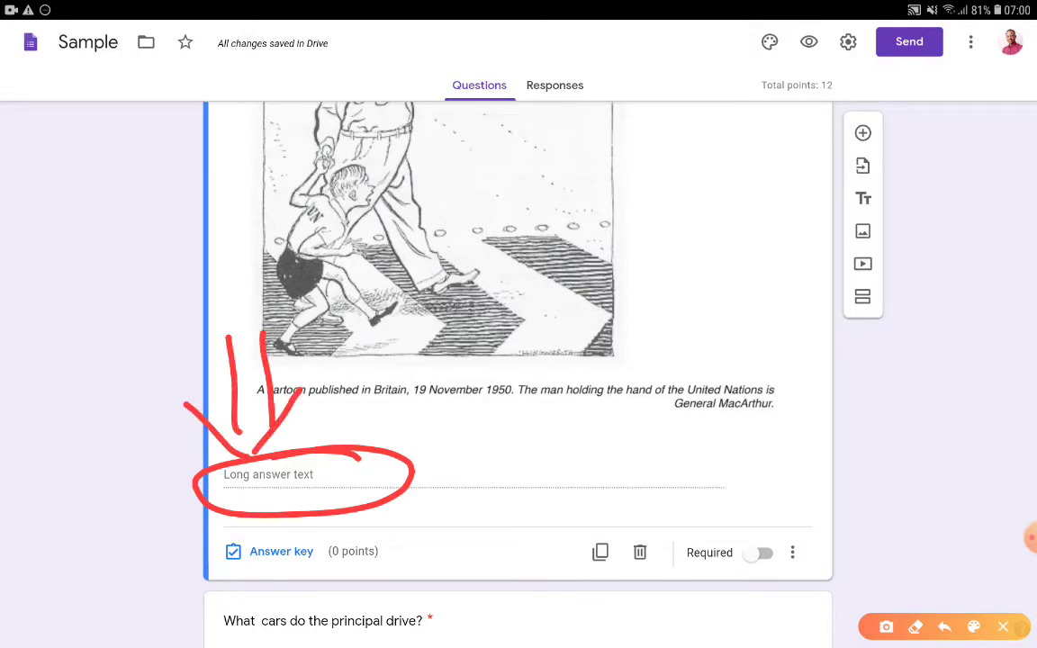
left_click(1002, 626)
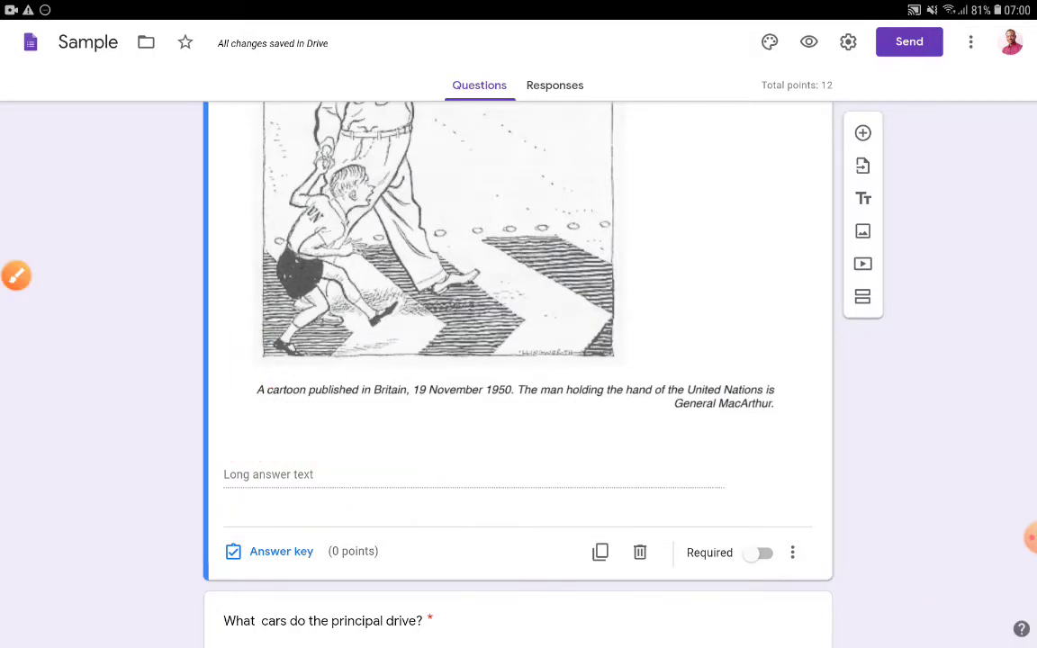
Step: Add a new blank question below the cartoon question
scroll(519, 359, "up", 5)
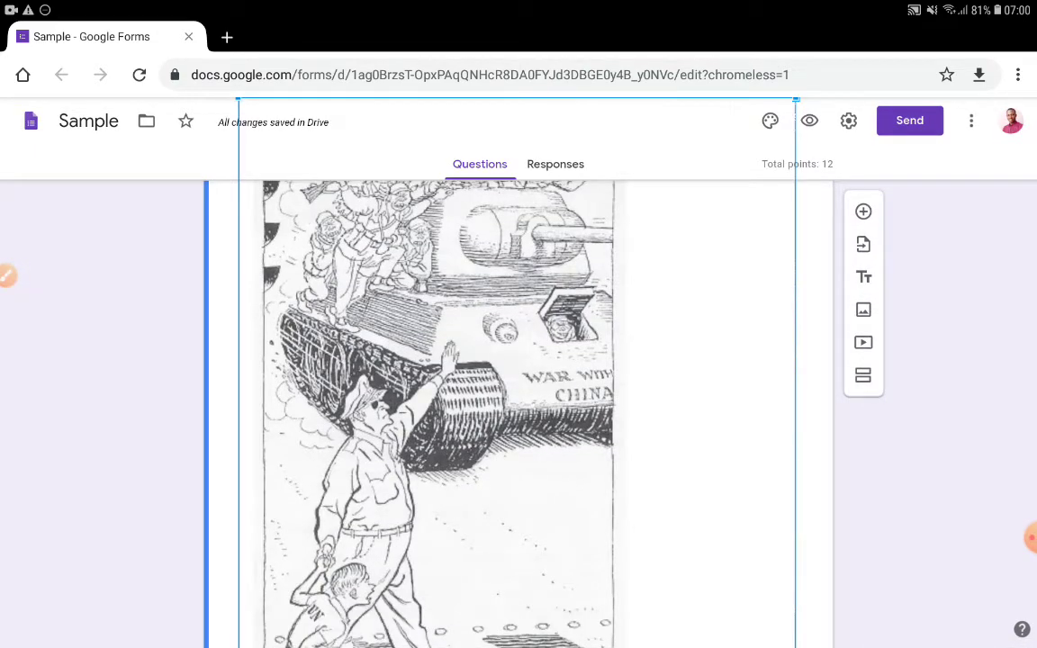
scroll(518, 405, "up", 5)
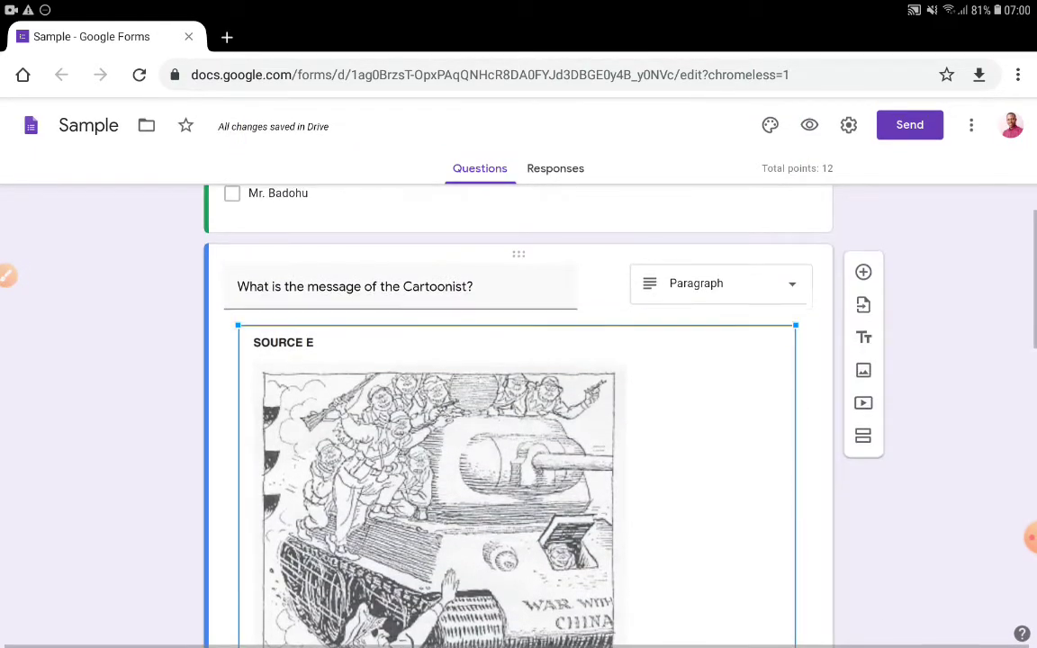
left_click_drag(855, 251, 909, 289)
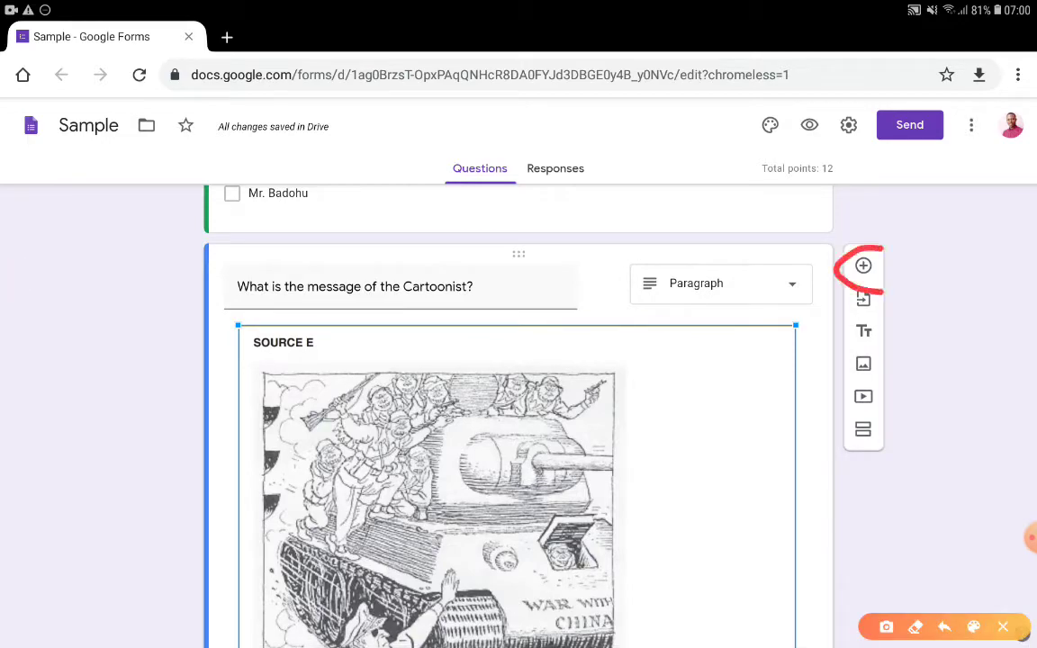
left_click(1002, 626)
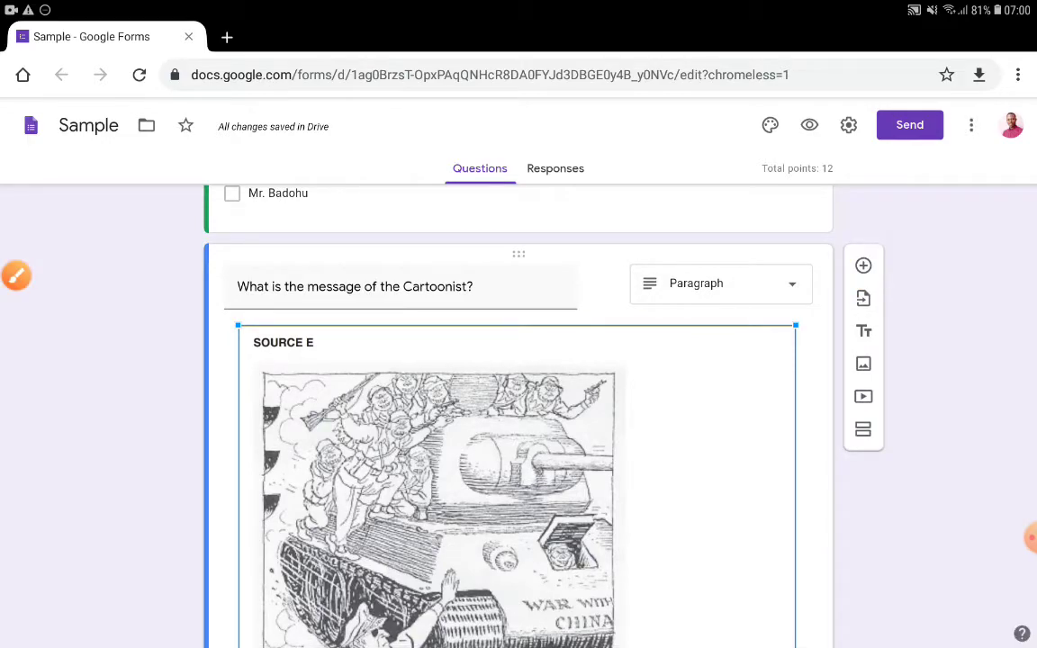
left_click(863, 265)
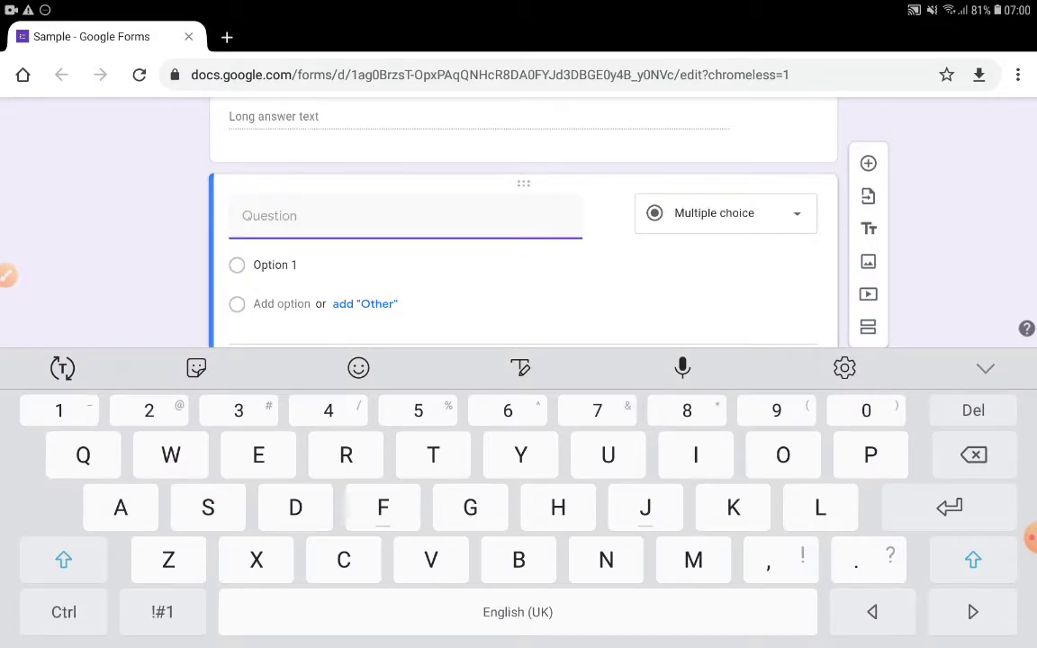
Step: Type 'What is the message of the Cartoonist?' as the second paragraph question's title
type("W")
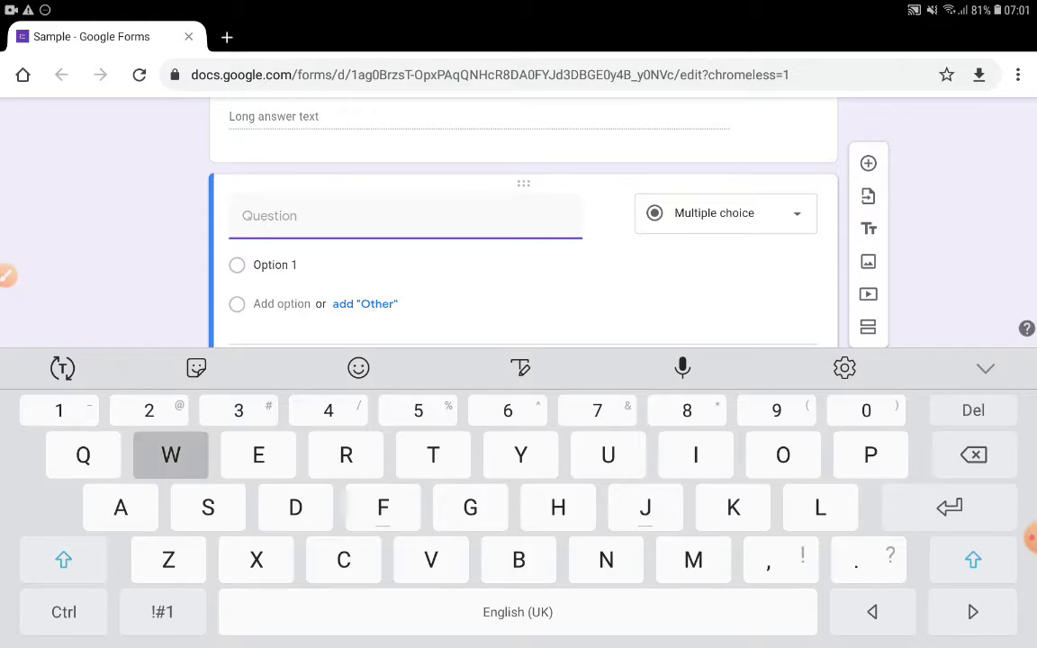
type("hat is the mes")
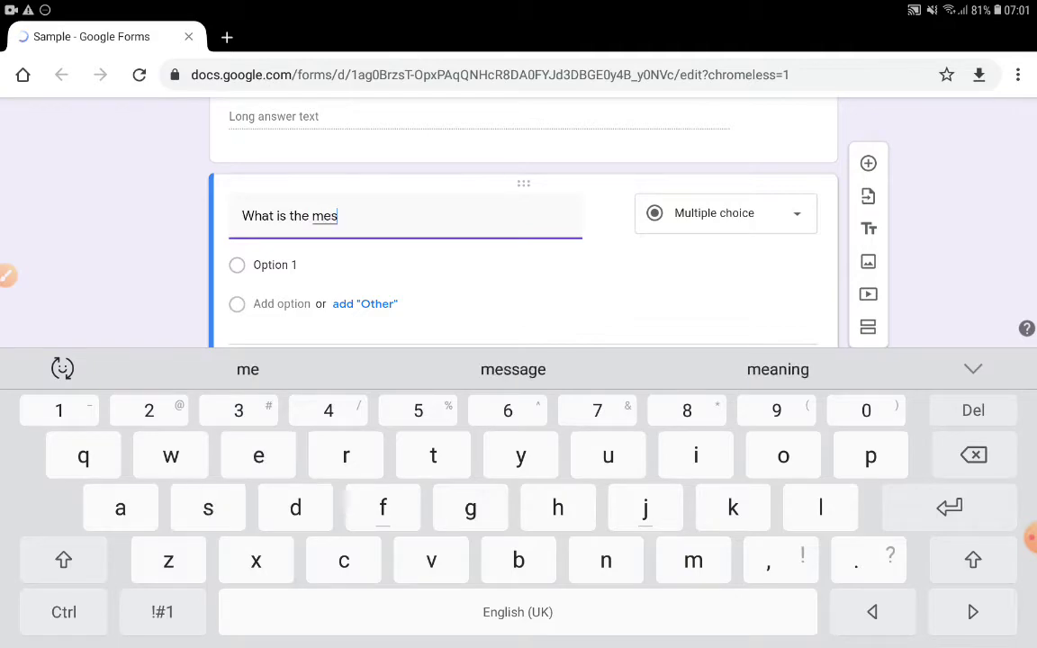
type("sage ")
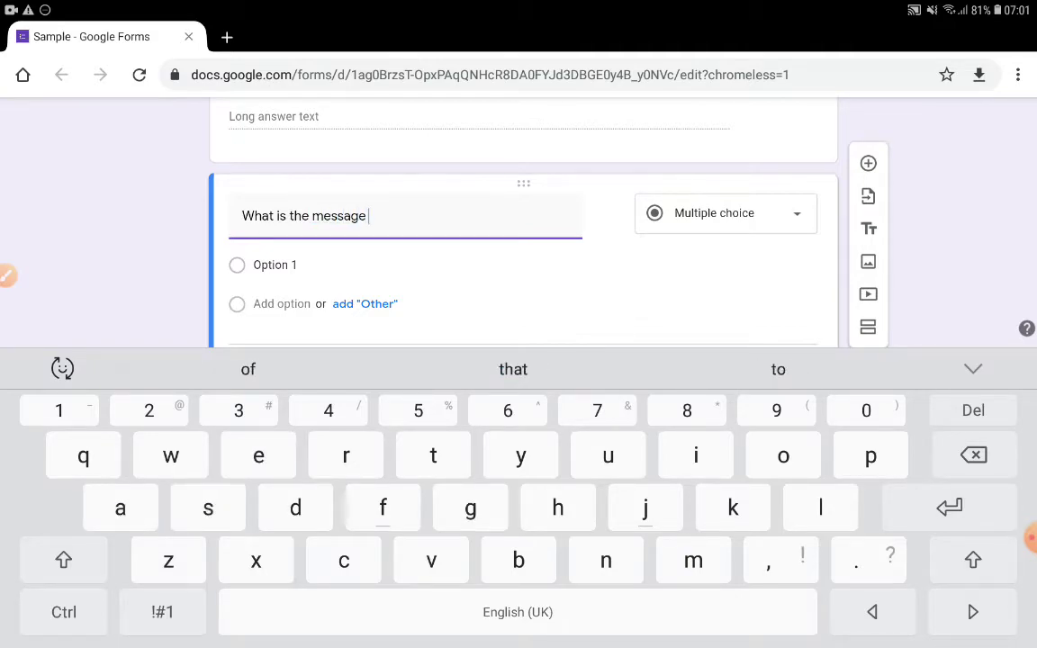
type("of the")
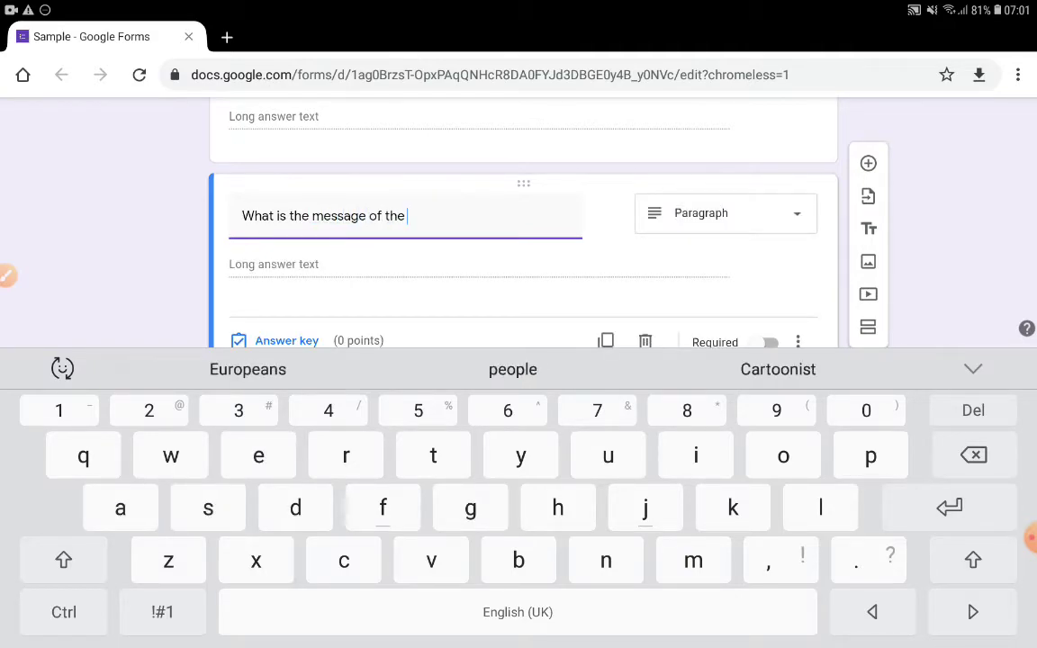
left_click(777, 369)
left_click(163, 612)
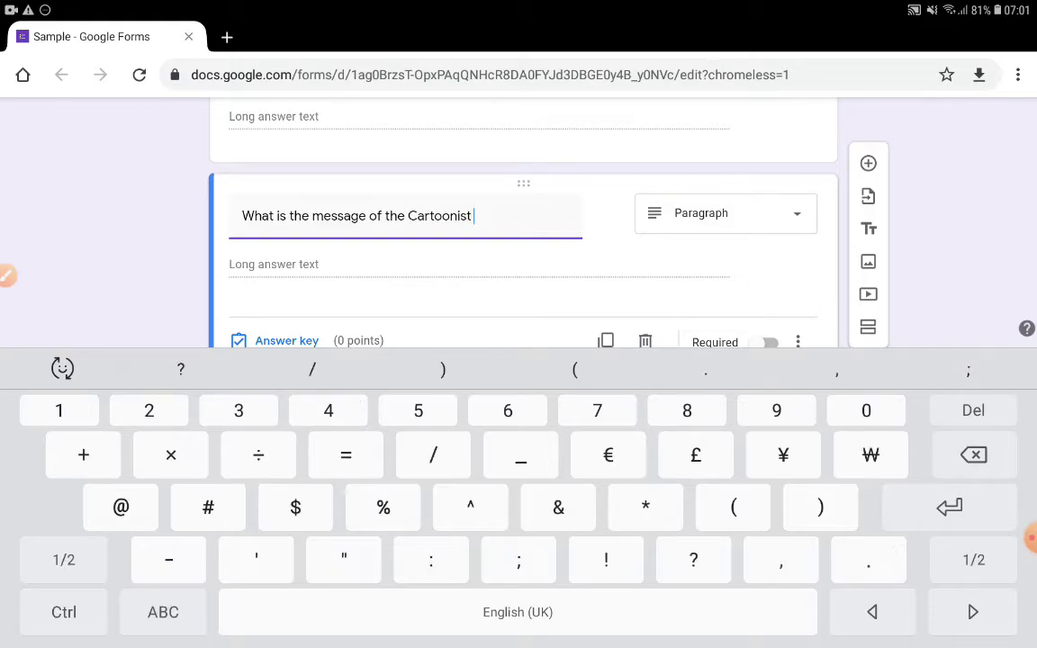
type("?")
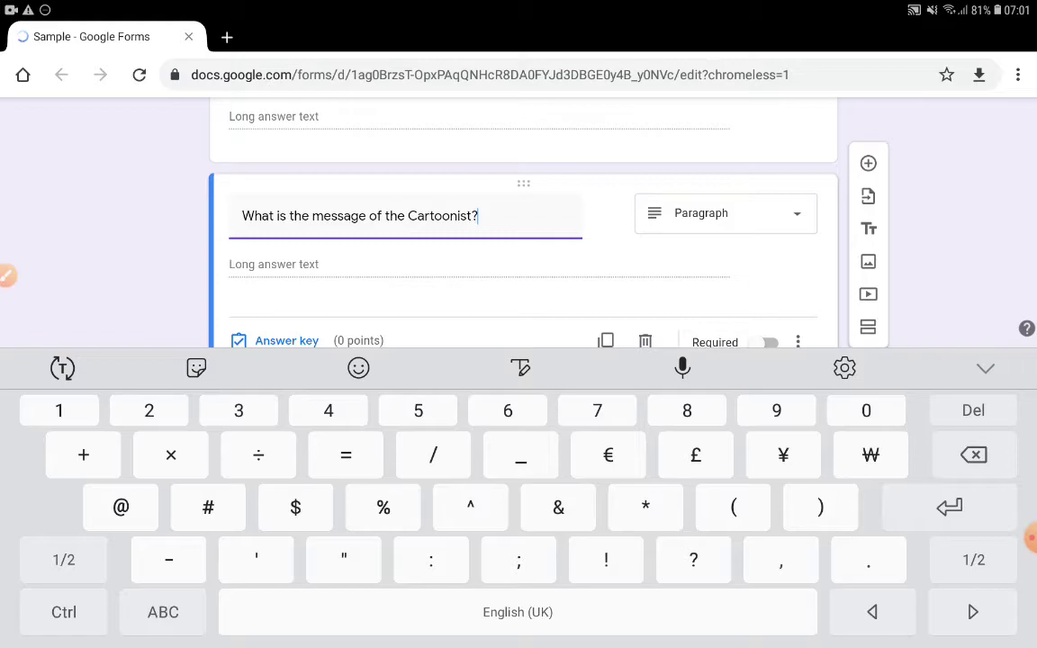
key("Escape")
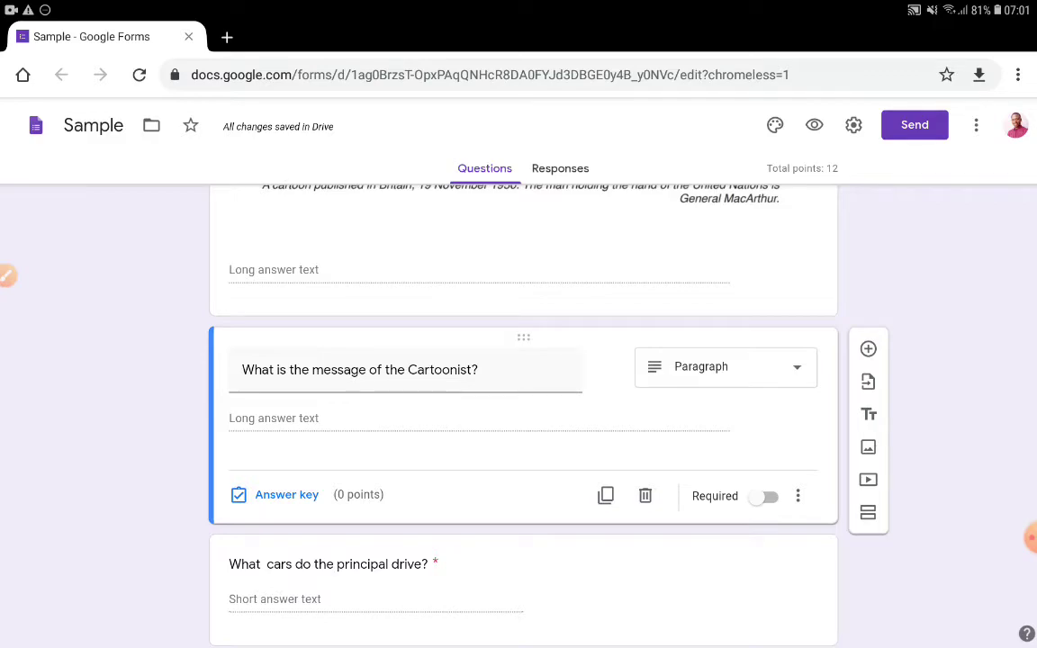
left_click(359, 369)
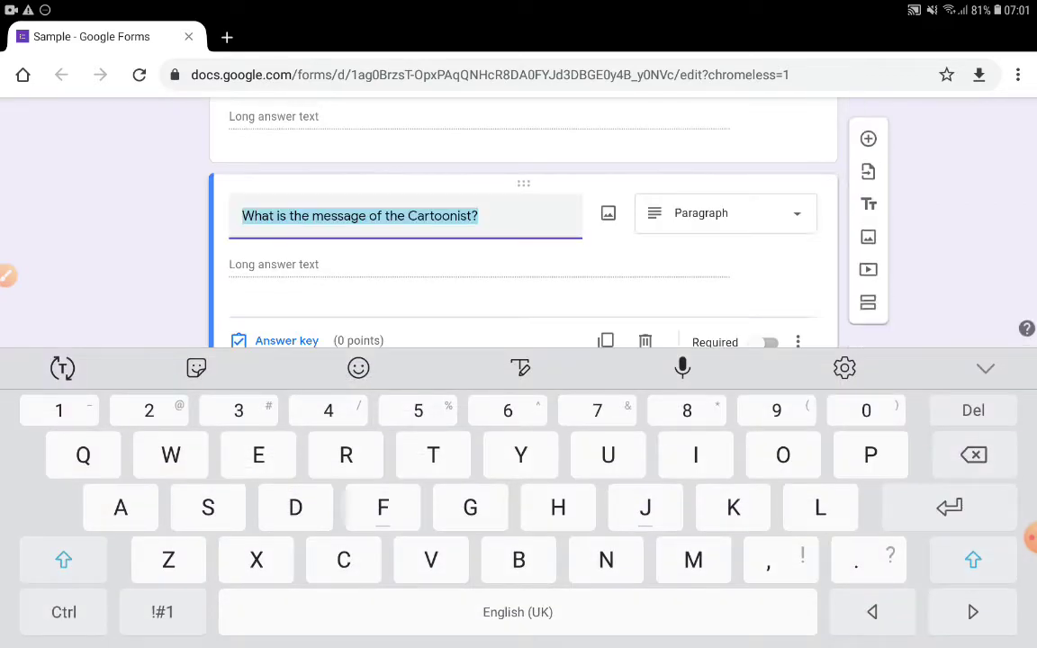
Step: Open the Insert image dialog for the second Cartoonist question
left_click(8, 276)
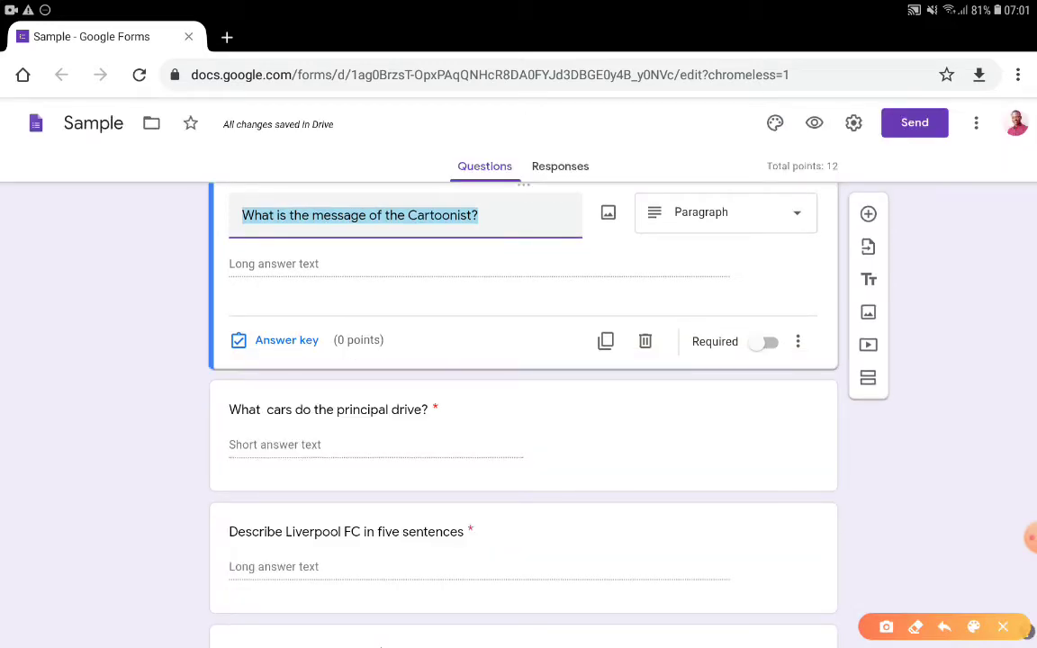
left_click_drag(121, 439, 126, 327)
left_click(1003, 626)
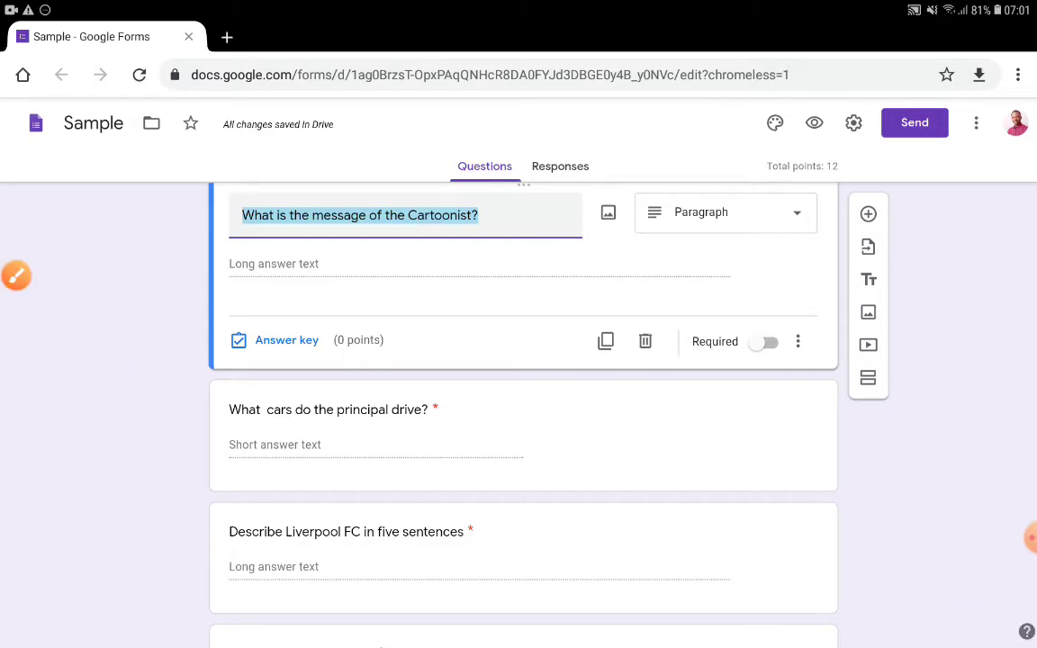
left_click(17, 276)
mouse_move(627, 200)
left_mouse_down()
mouse_move(608, 196)
mouse_move(630, 207)
left_mouse_up()
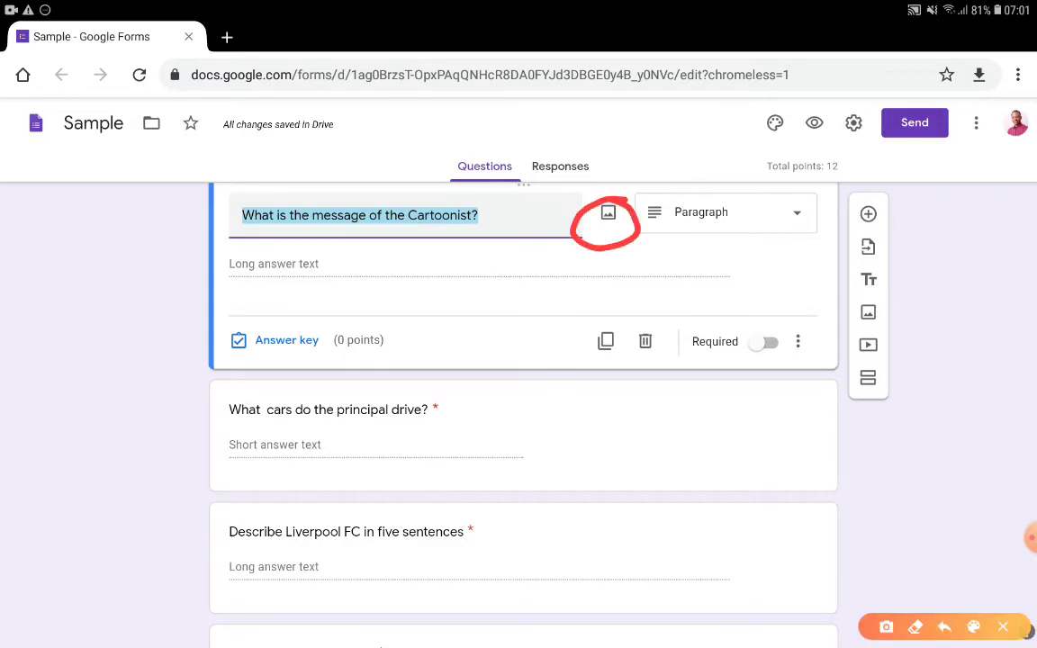
left_click(1002, 626)
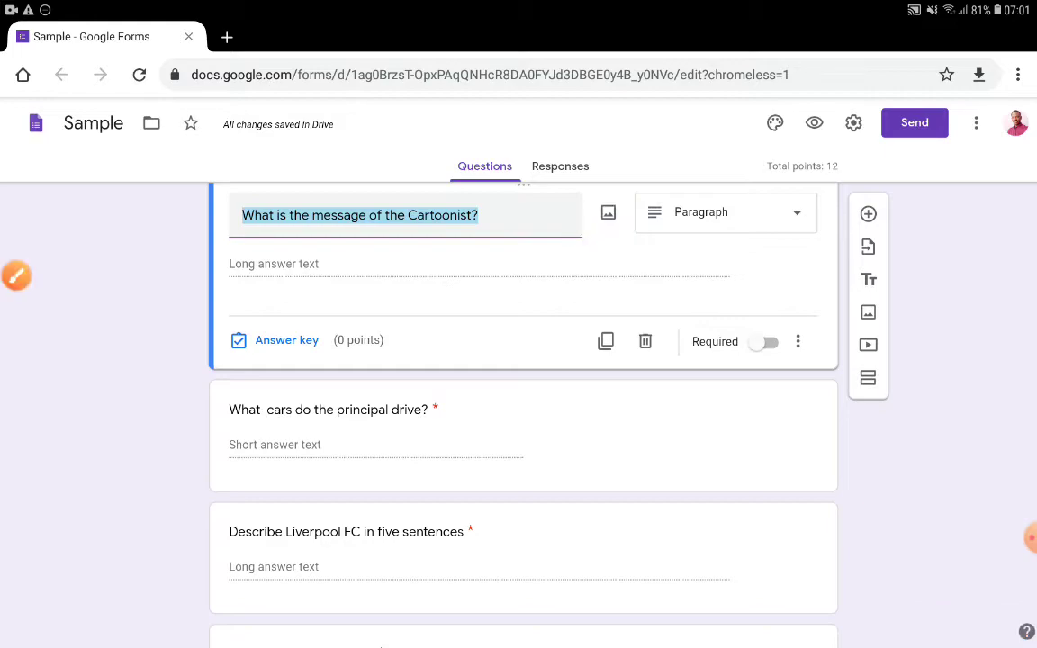
left_click(608, 212)
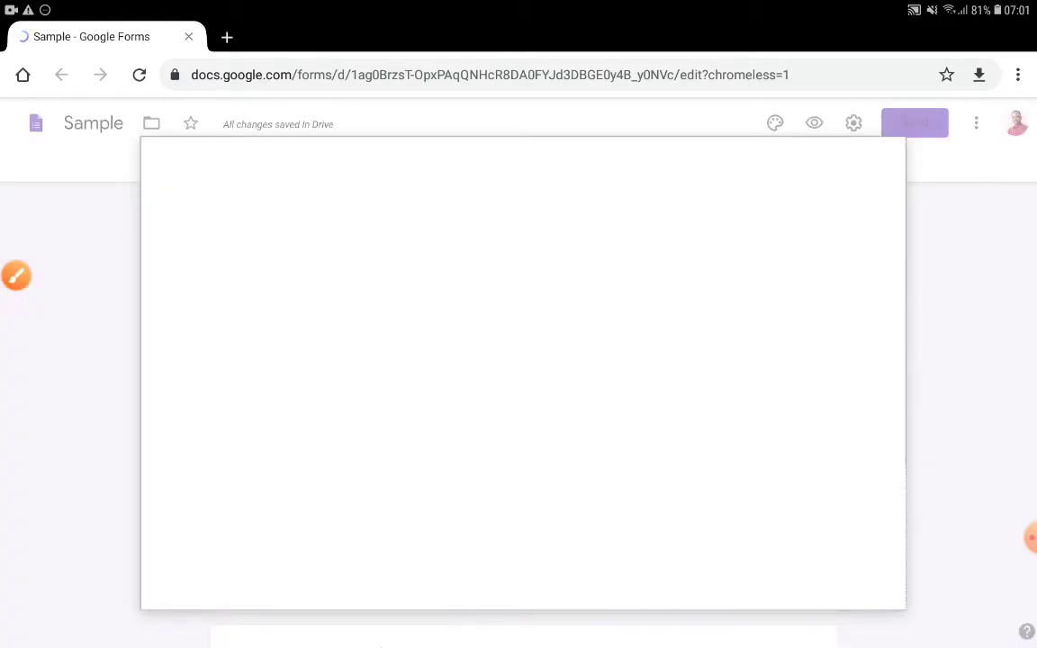
Step: Browse the device with the Files app to reach the Screenshots folder
left_click(16, 275)
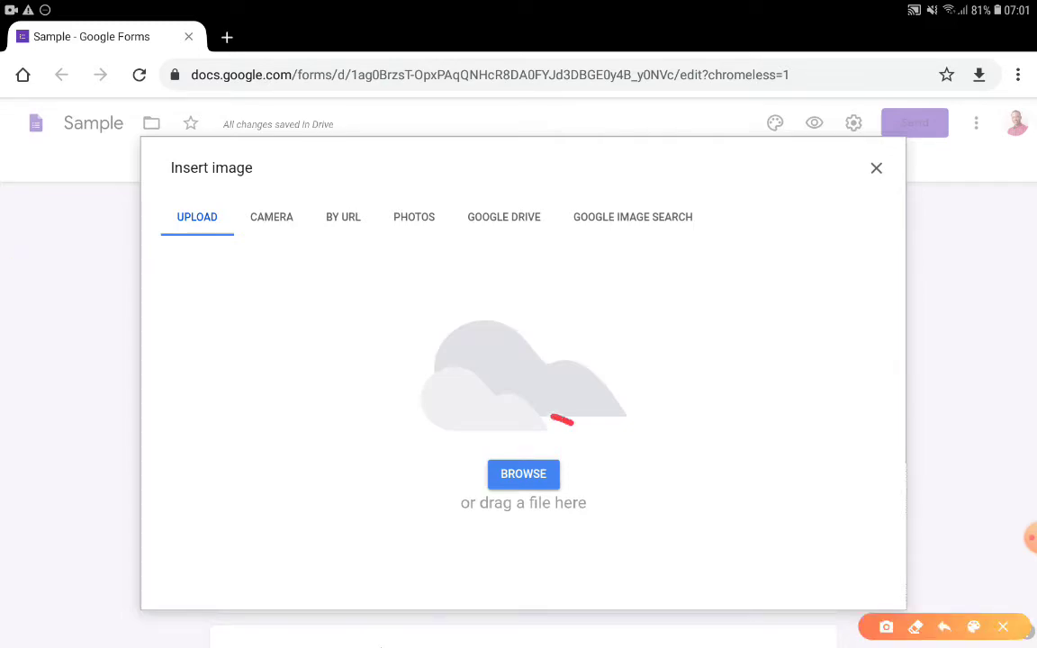
left_click_drag(562, 420, 576, 423)
left_click(1002, 627)
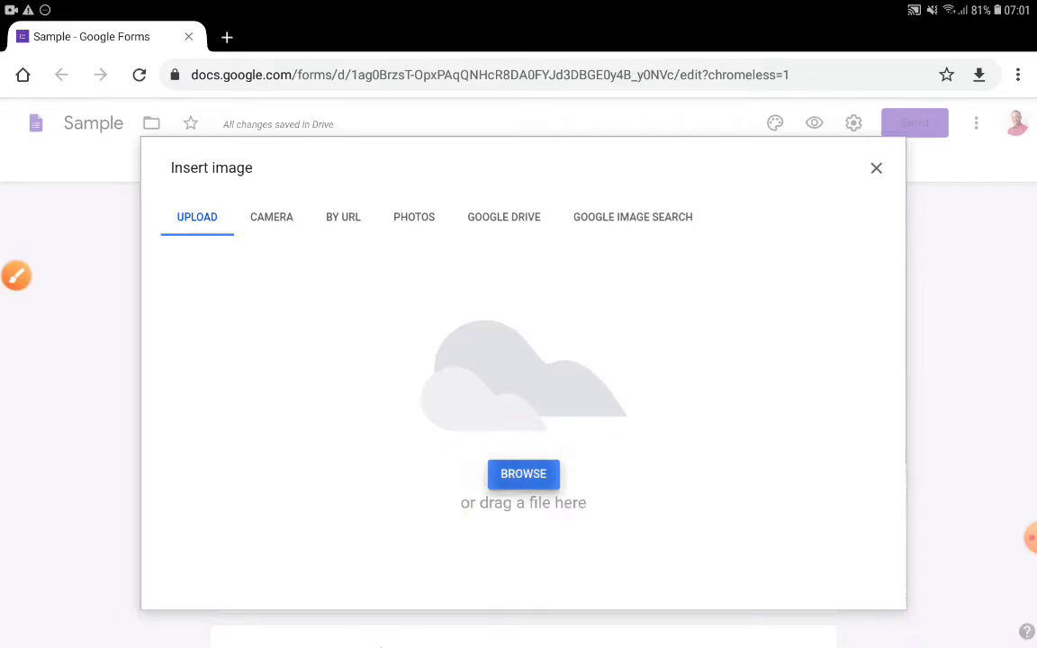
left_click(523, 473)
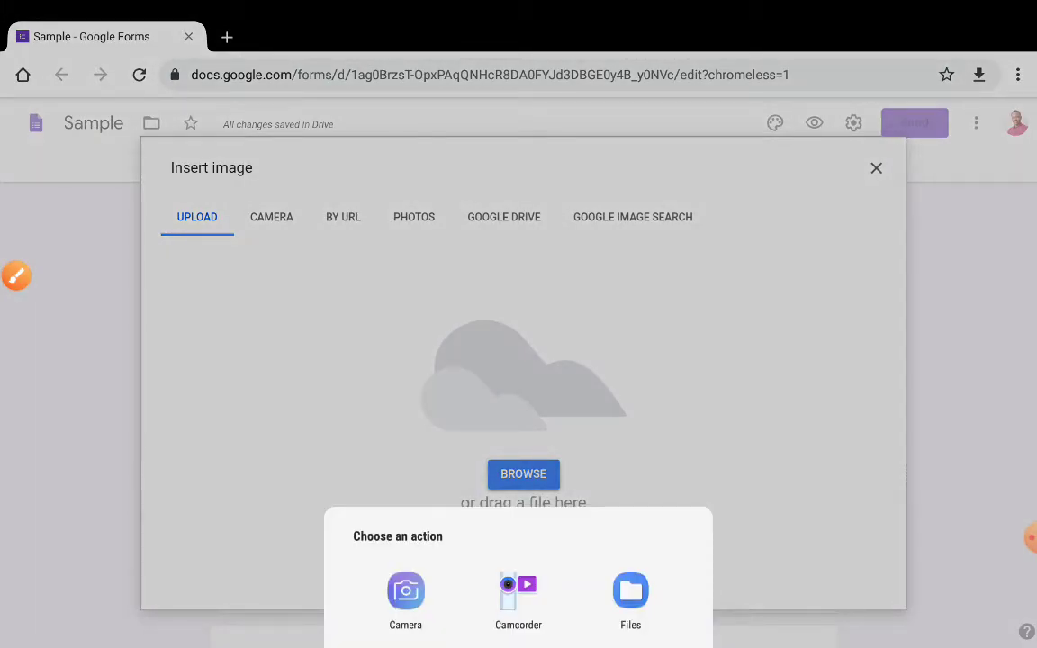
left_click(16, 275)
left_click_drag(659, 558, 664, 565)
left_click(1007, 625)
left_click(630, 594)
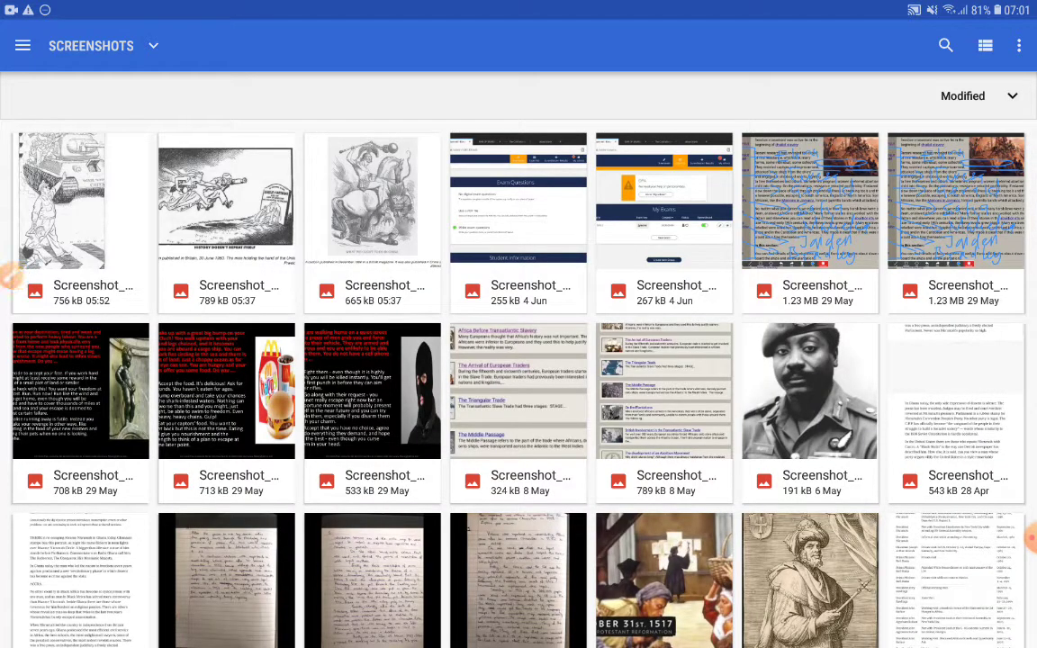
Step: Upload the 'History doesn't repeat itself' League of Nations cartoon (Source D) under the question
left_click(16, 275)
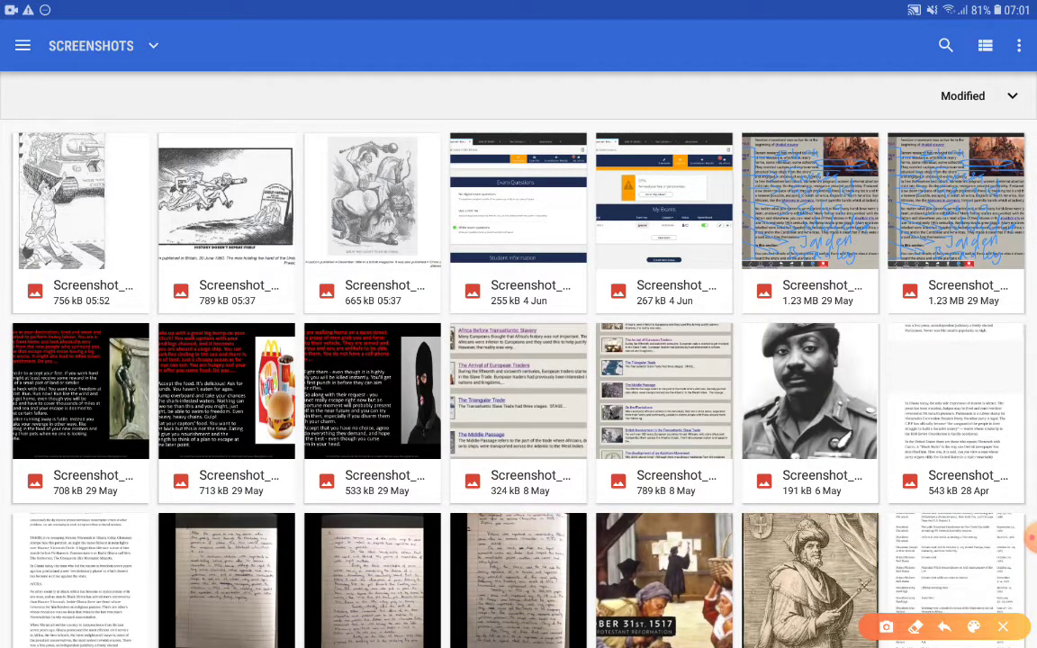
mouse_move(192, 204)
left_mouse_down()
mouse_move(225, 205)
mouse_move(288, 157)
left_mouse_up()
left_click(1003, 626)
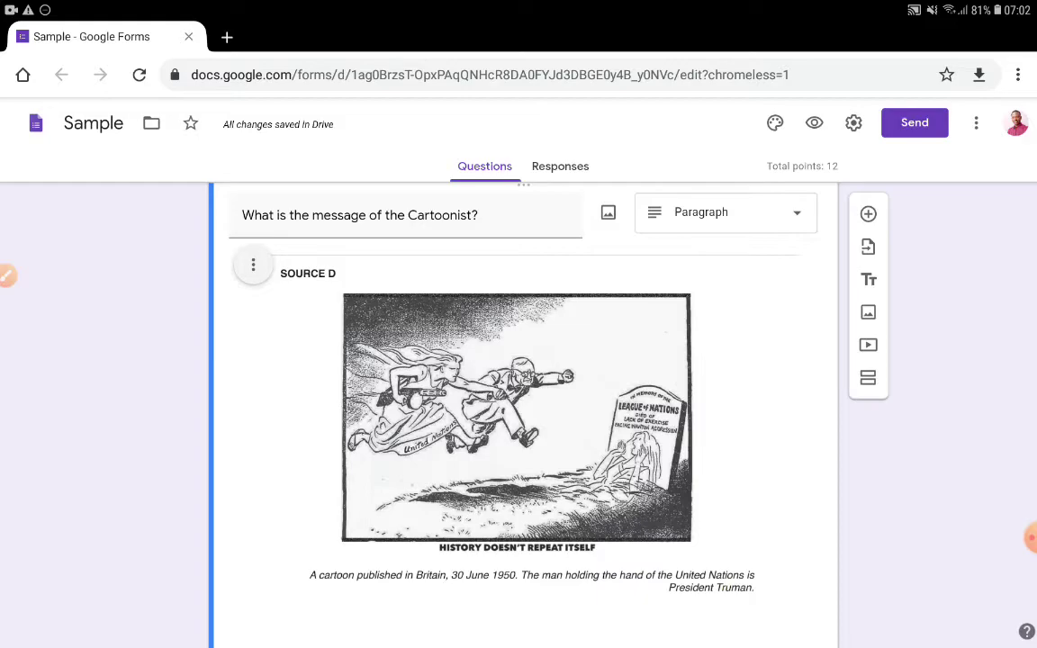
scroll(518, 405, "down", 2)
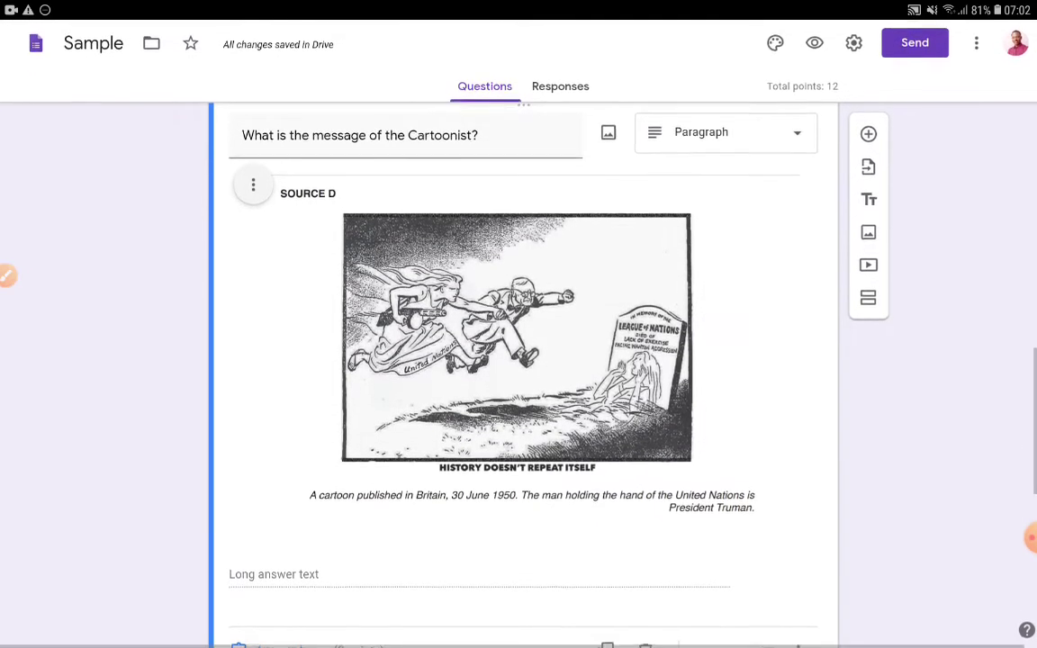
scroll(518, 360, "down", 1)
scroll(518, 360, "up", 1)
scroll(518, 360, "up", 1)
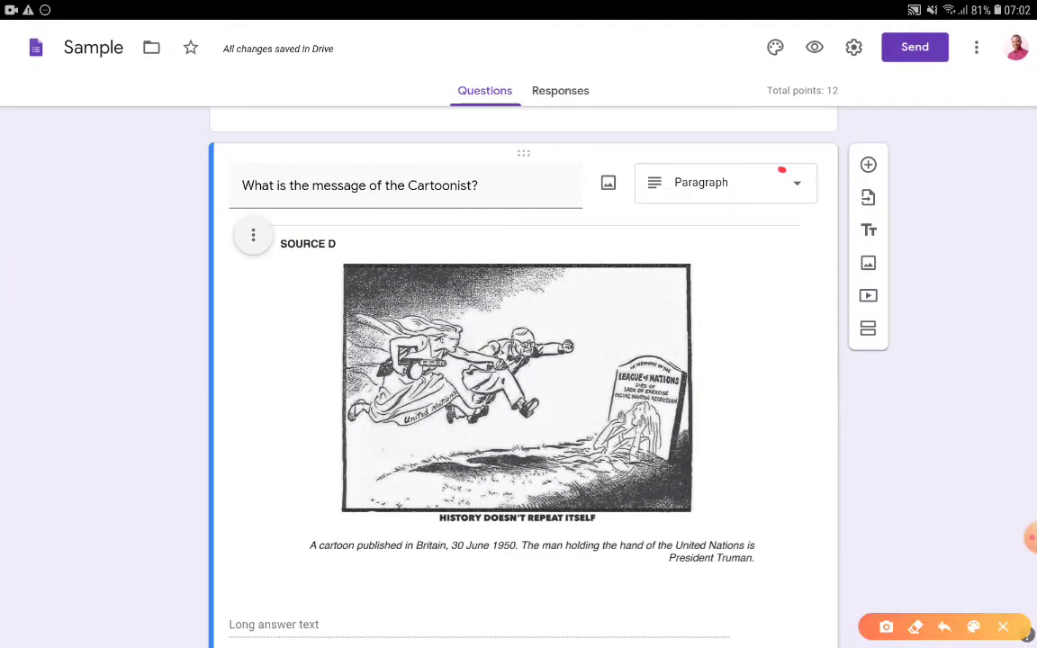
left_click_drag(704, 153, 684, 162)
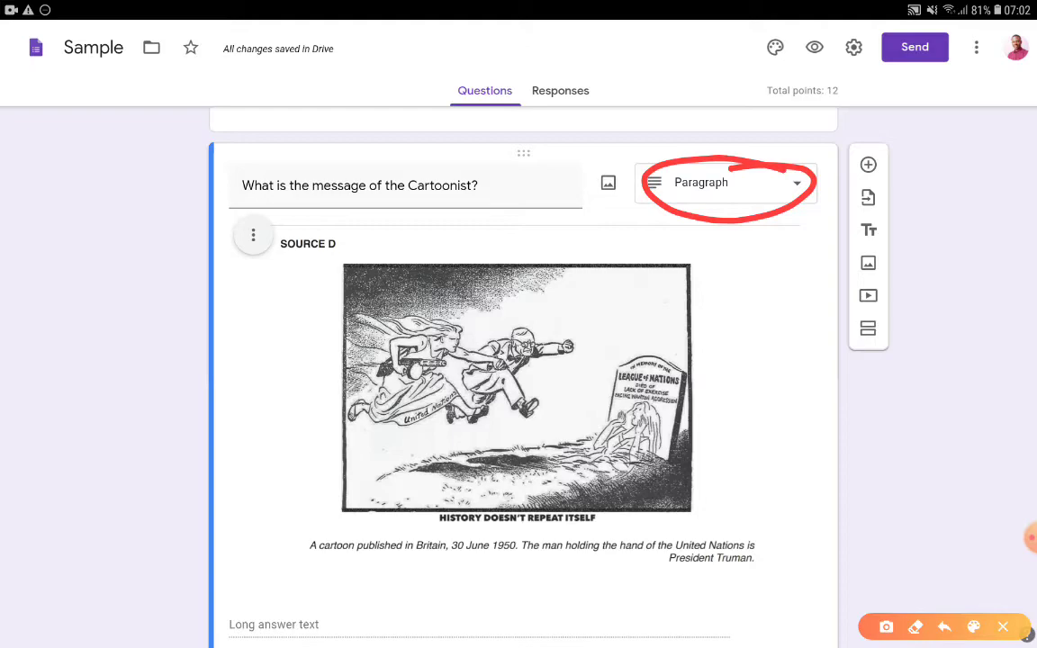
left_click_drag(212, 463, 183, 367)
left_click(1003, 627)
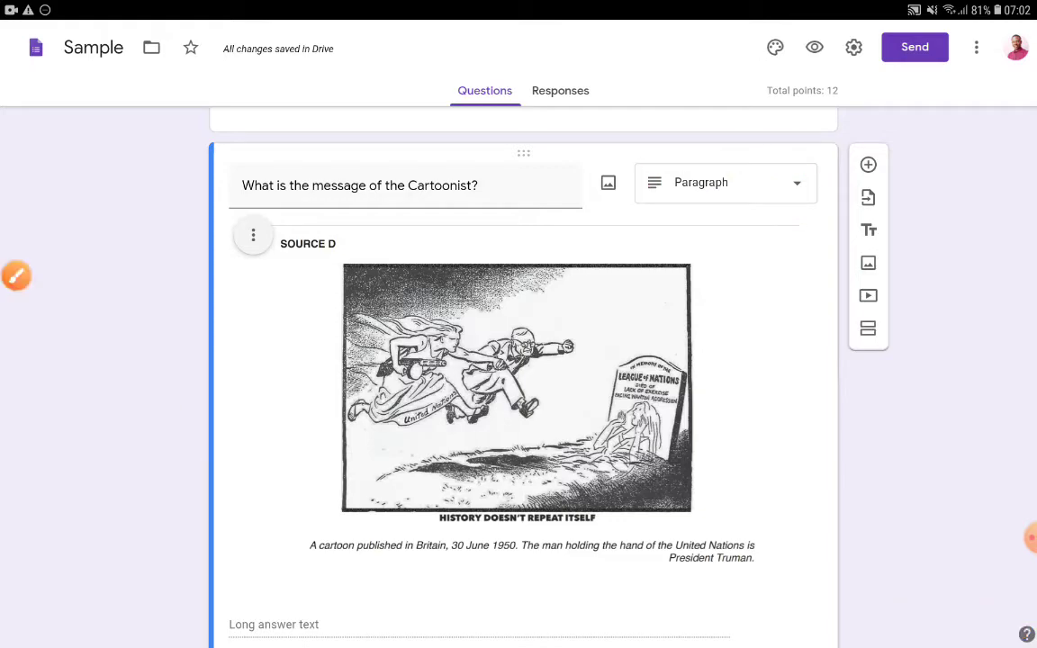
scroll(522, 360, "down", 3)
scroll(522, 360, "up", 4)
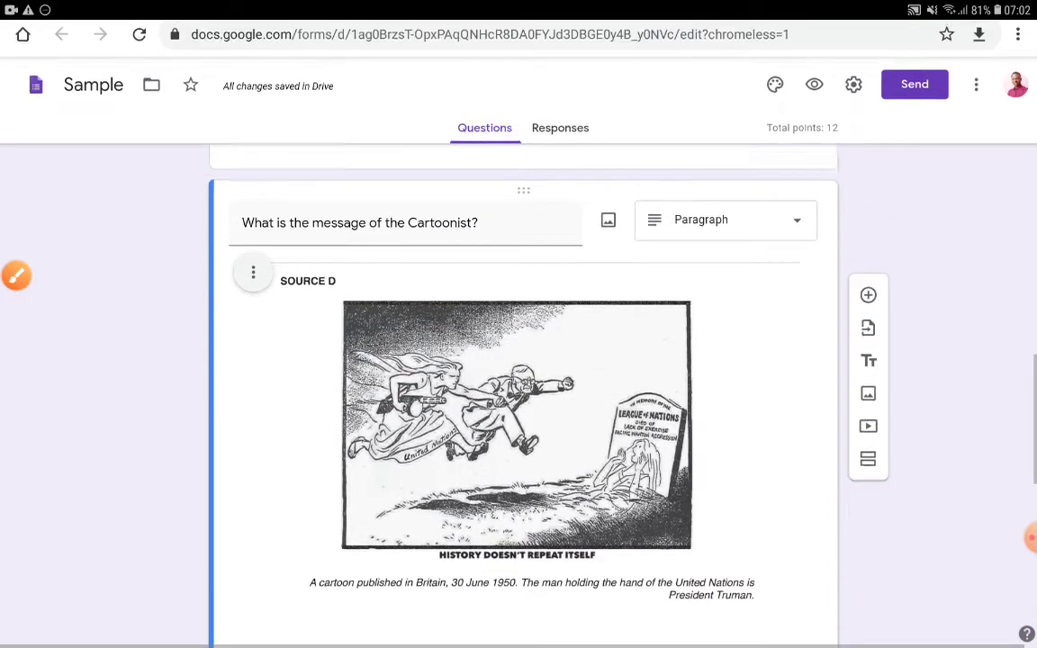
scroll(522, 404, "up", 2)
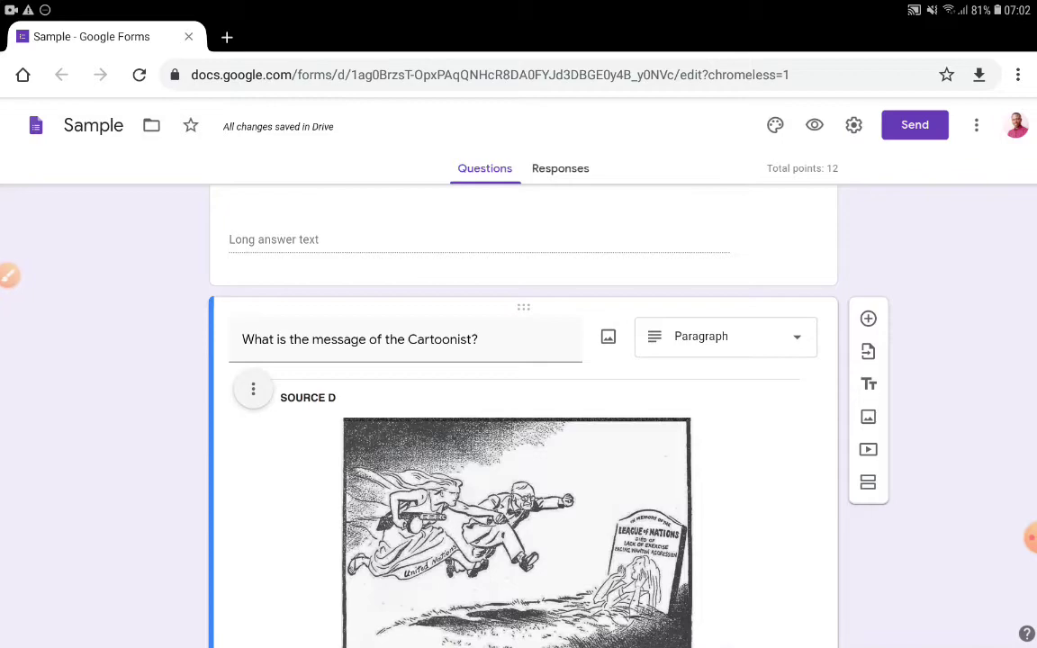
left_click(7, 275)
Step: Add a new question titled 'Why was this cartoon published in Britain in 1860?'
left_click_drag(890, 297, 846, 286)
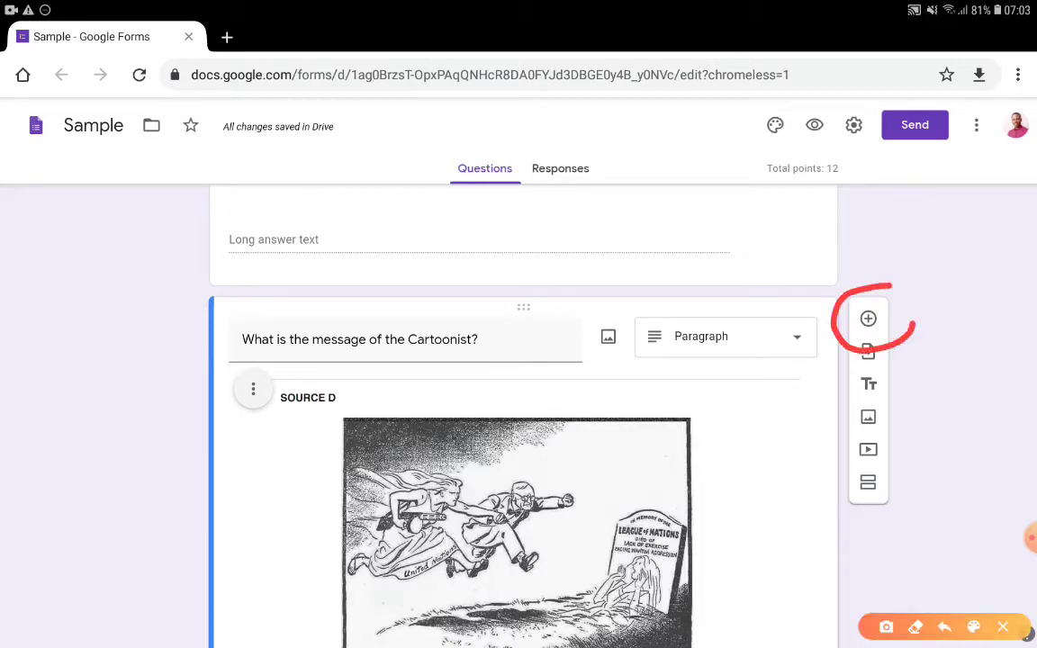
left_click(1003, 626)
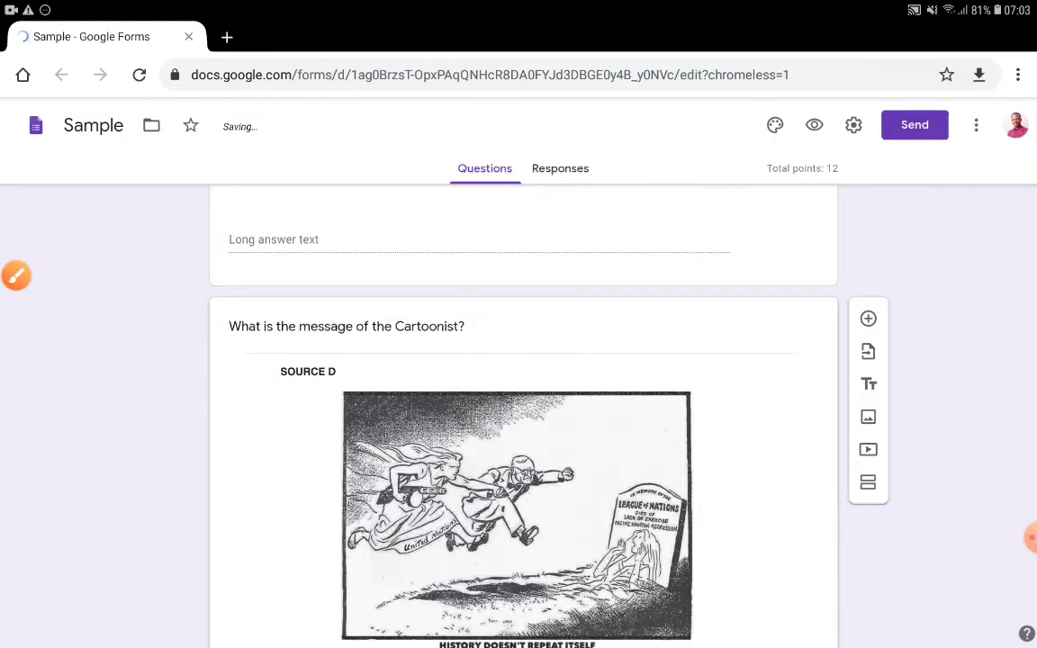
left_click(867, 318)
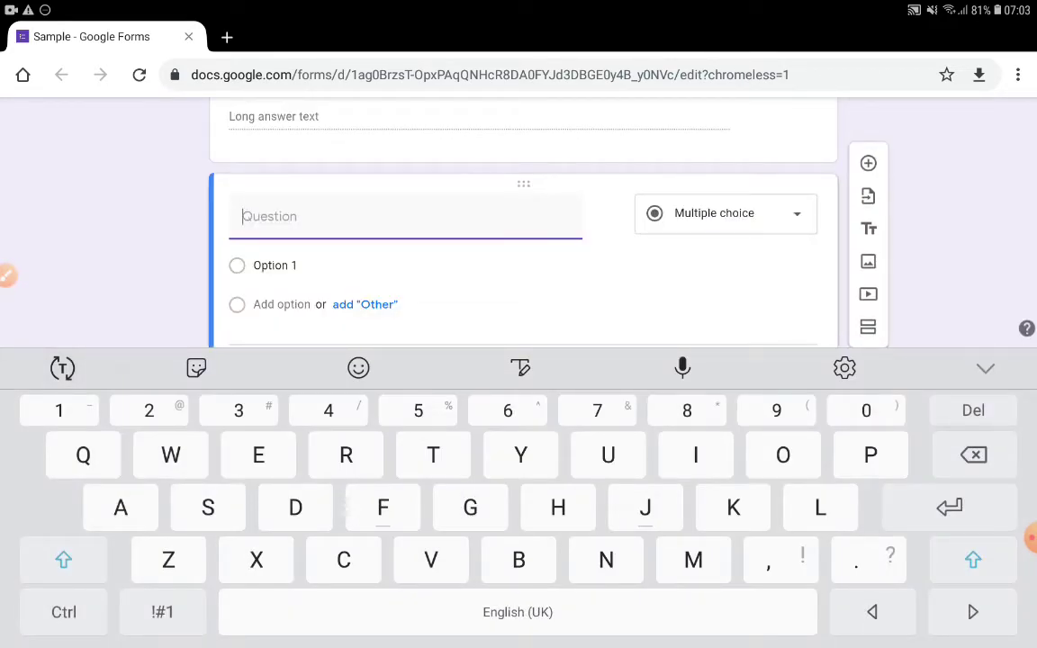
type("Wh")
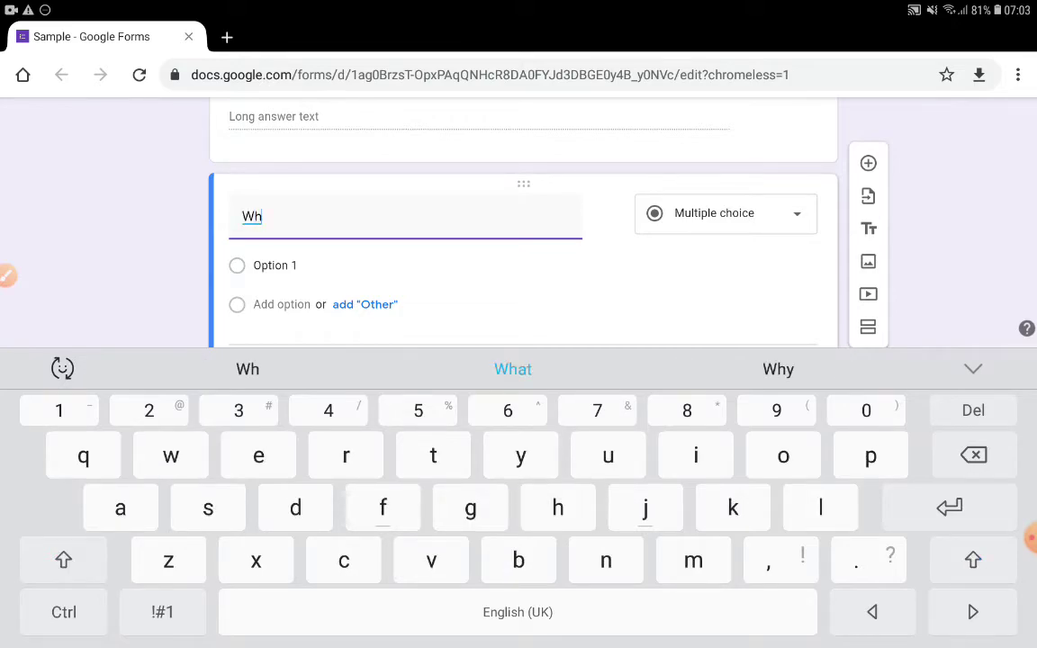
type("y was th")
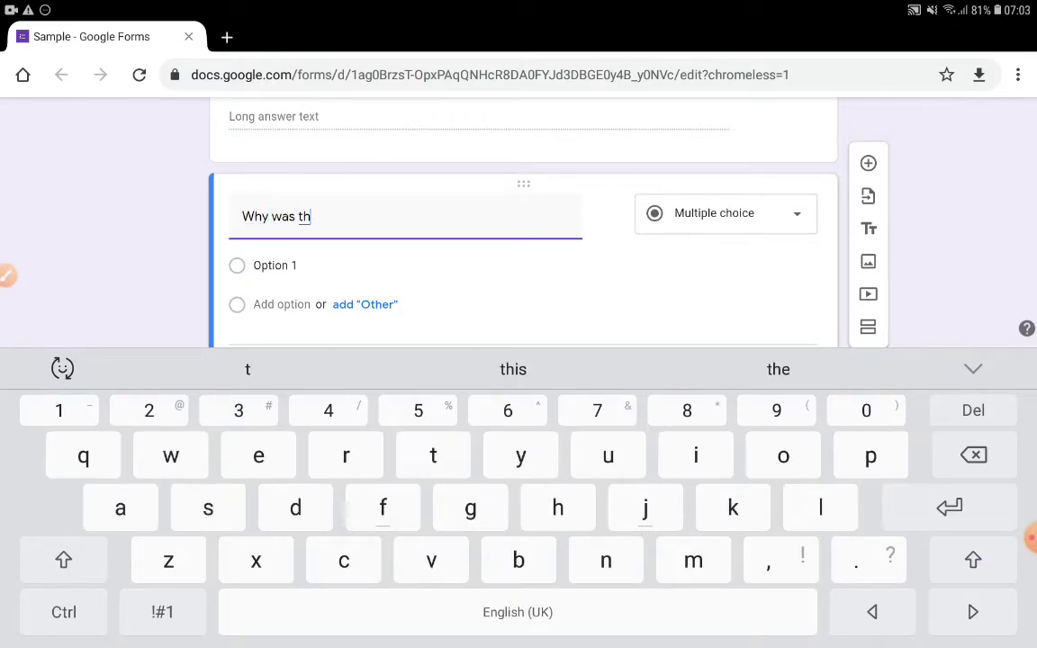
type("e")
key("BackSpace")
type("i")
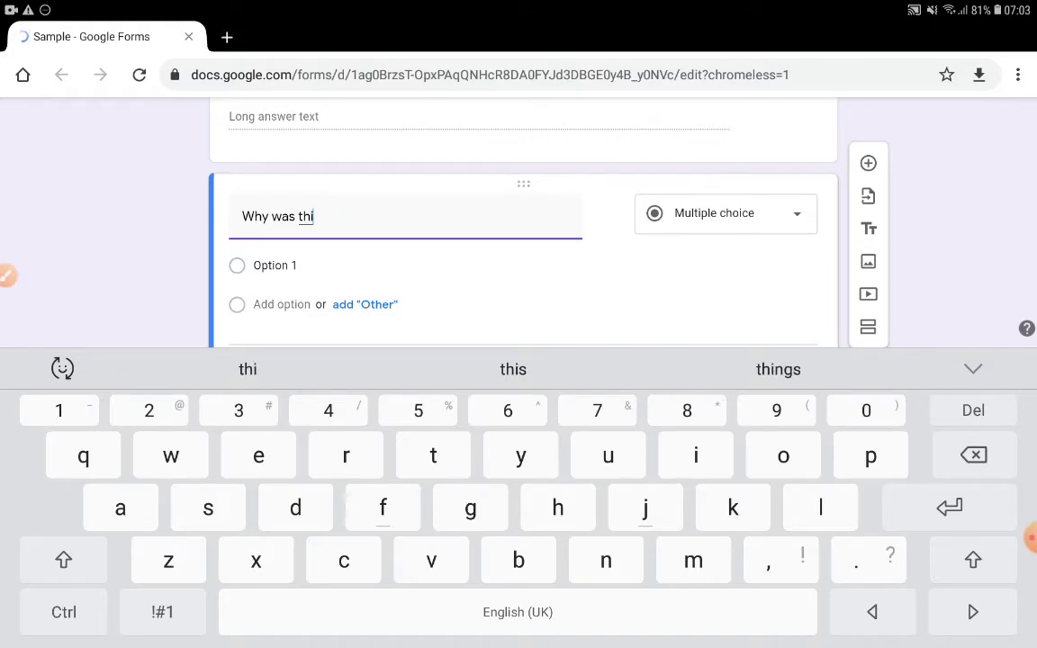
type("s car")
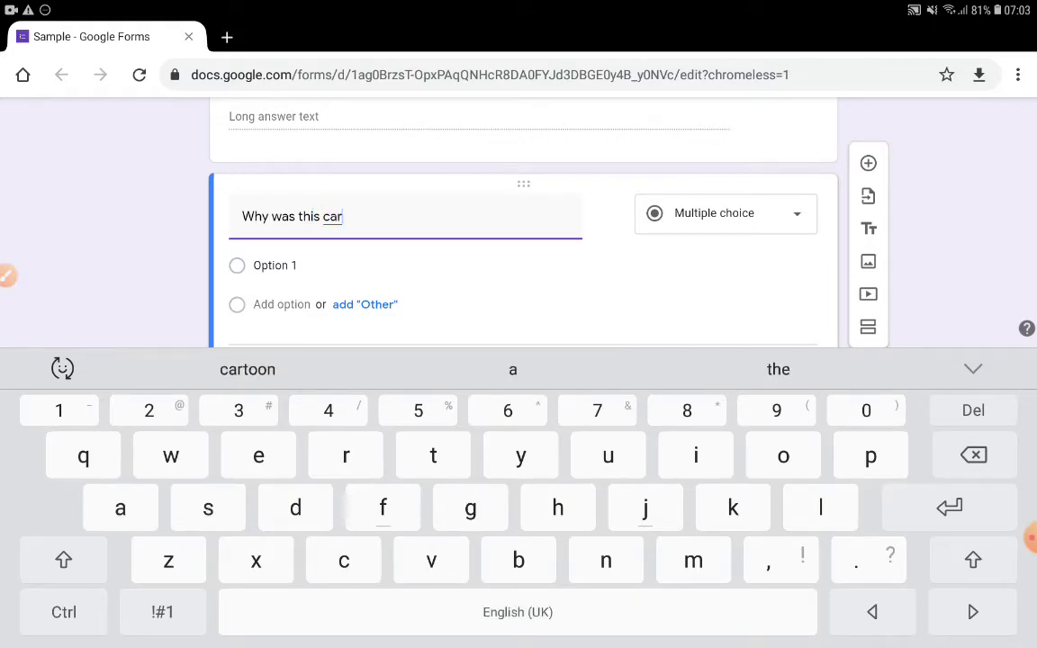
type("toon p")
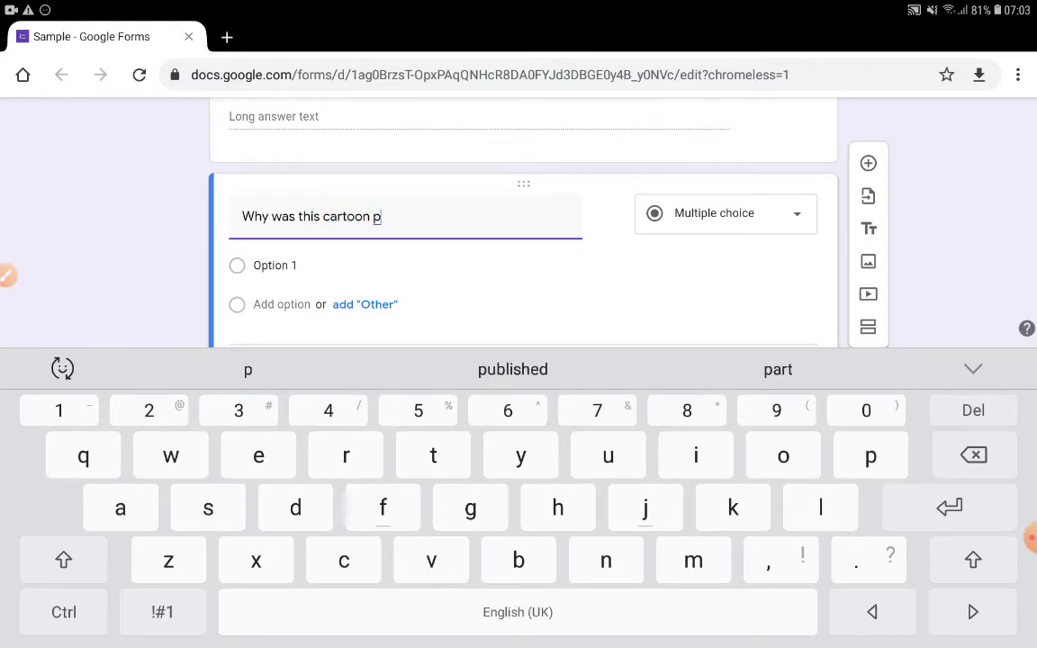
type("ubl")
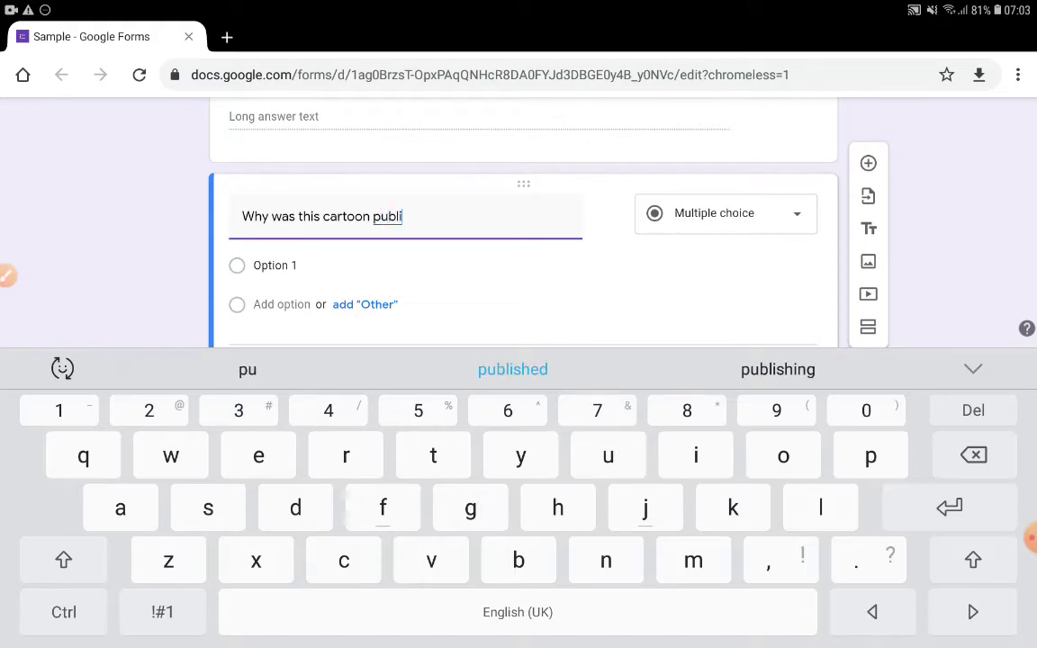
type("i")
left_click(512, 369)
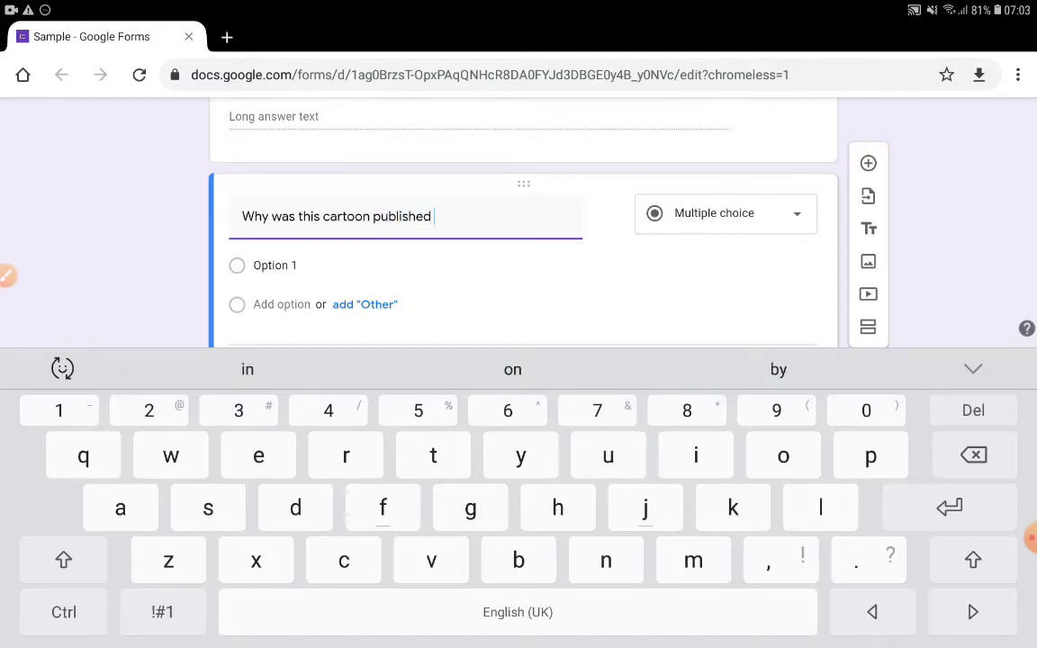
type("i")
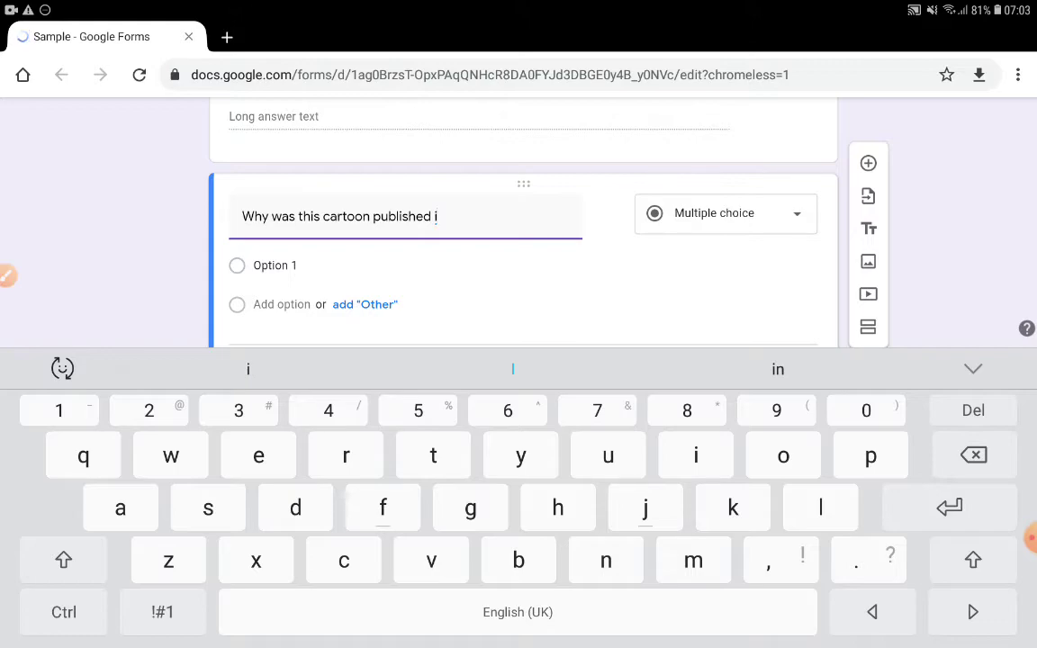
left_click(778, 369)
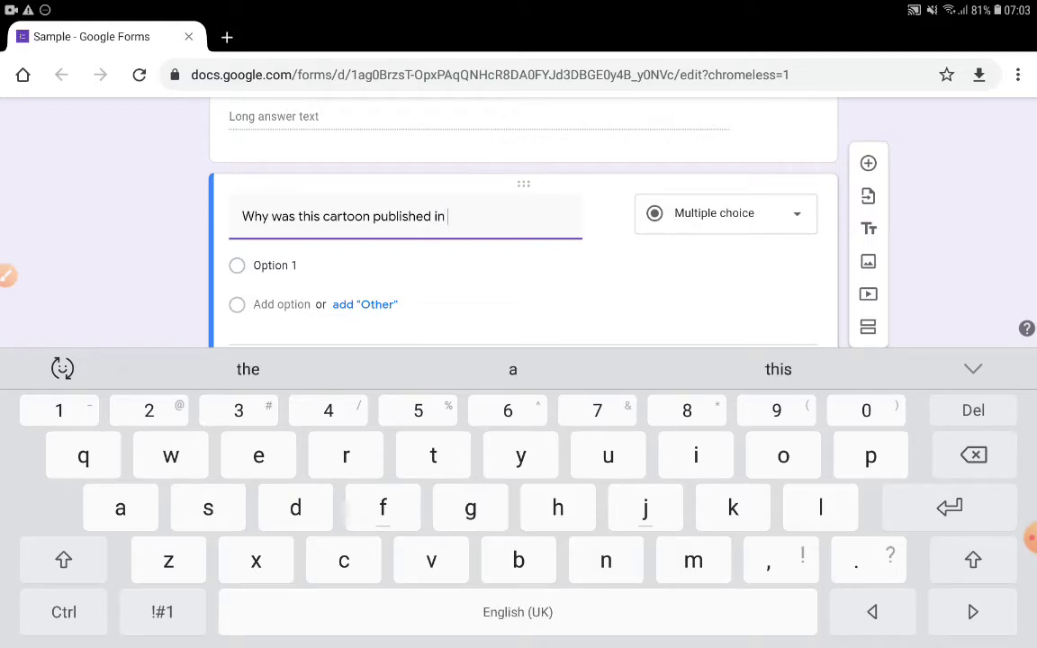
type("Br")
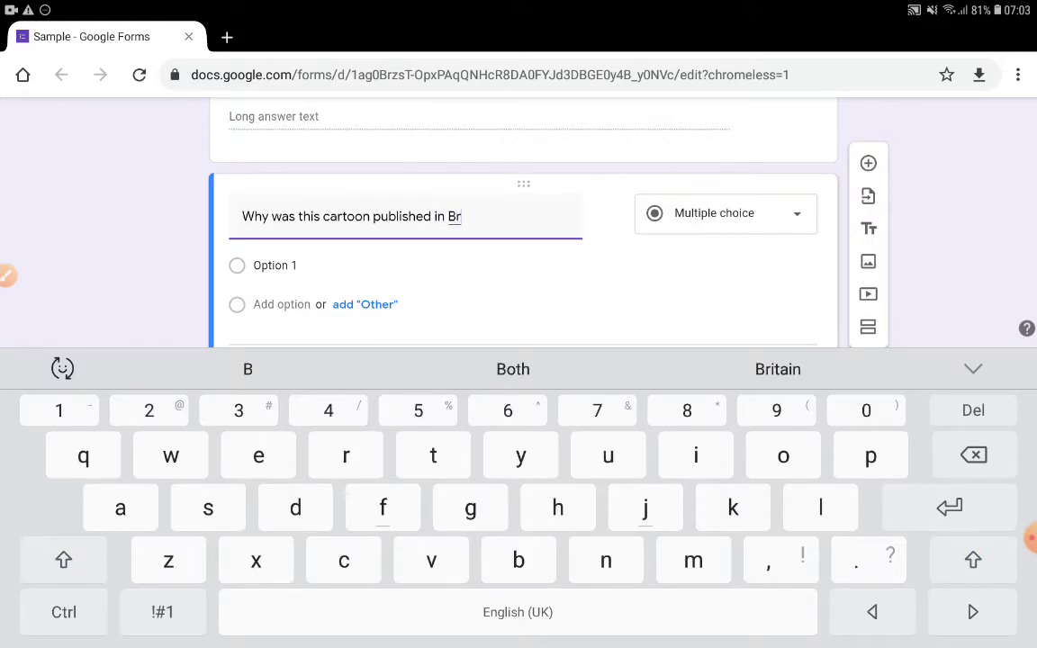
type("itain")
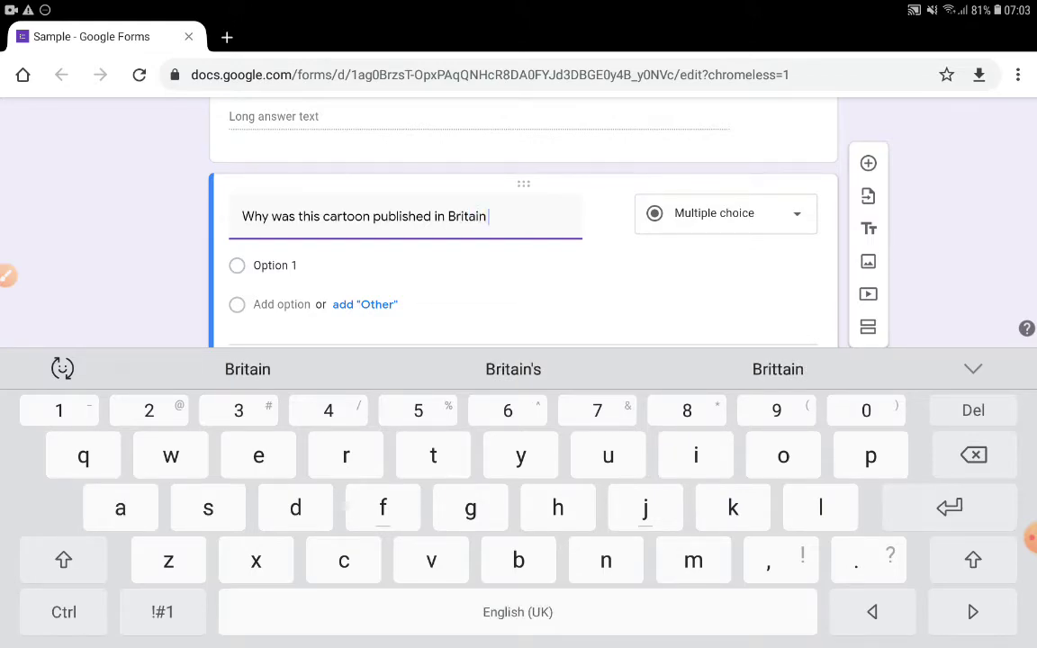
type(" in")
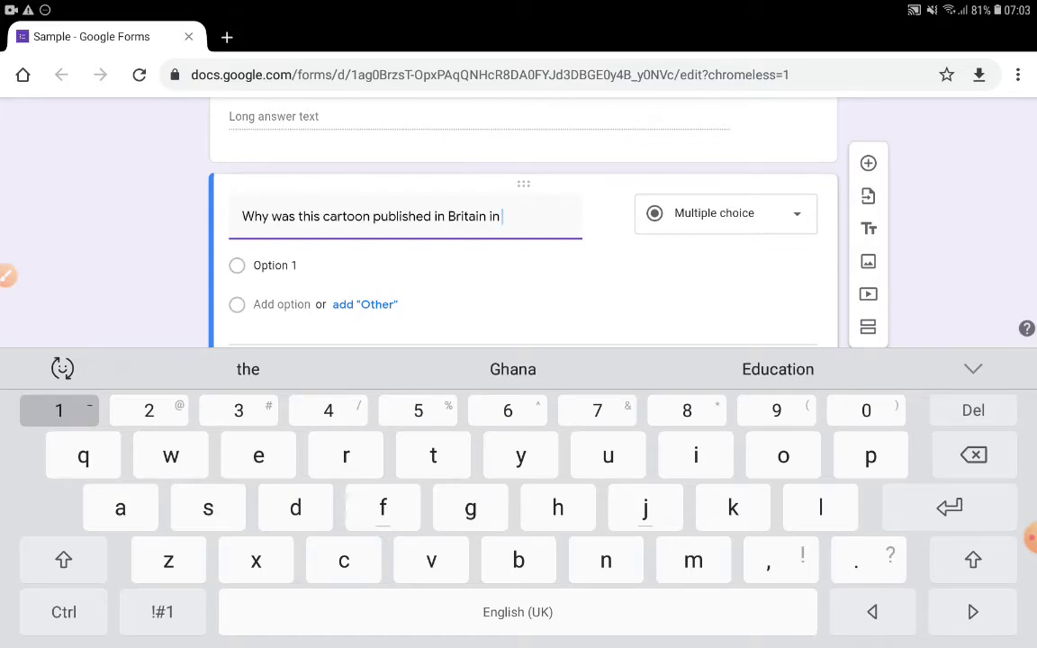
type(" 1860")
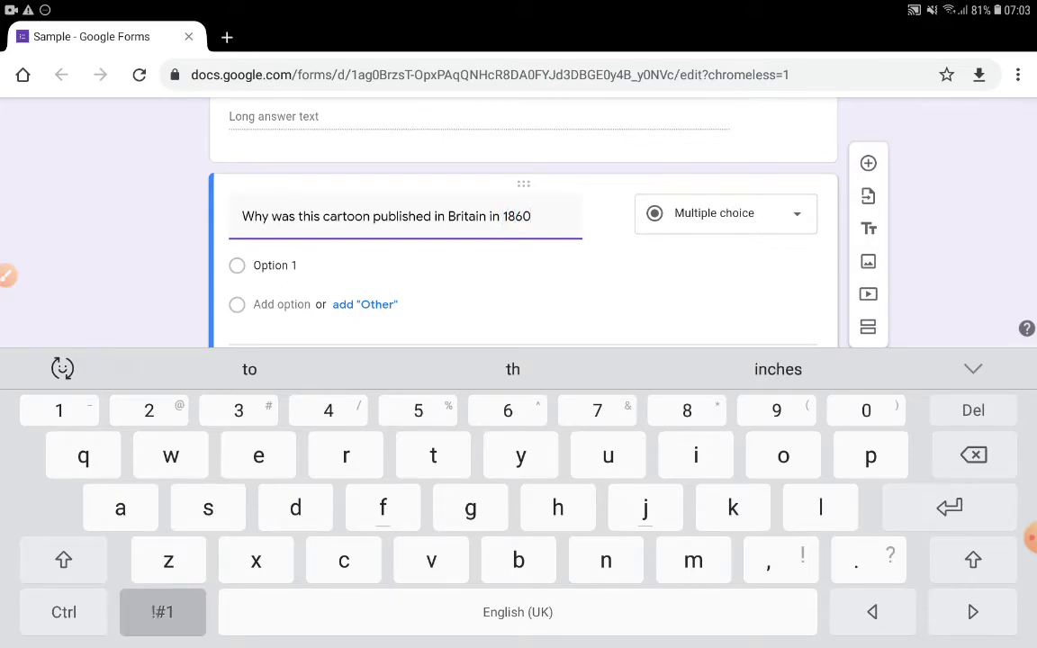
type("?")
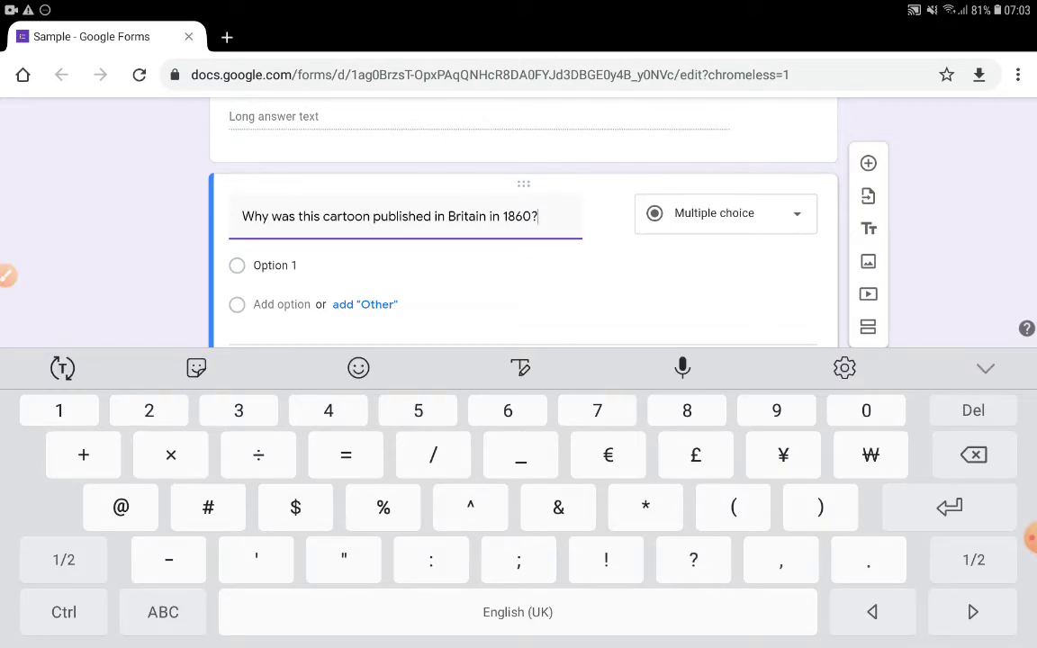
left_click(984, 368)
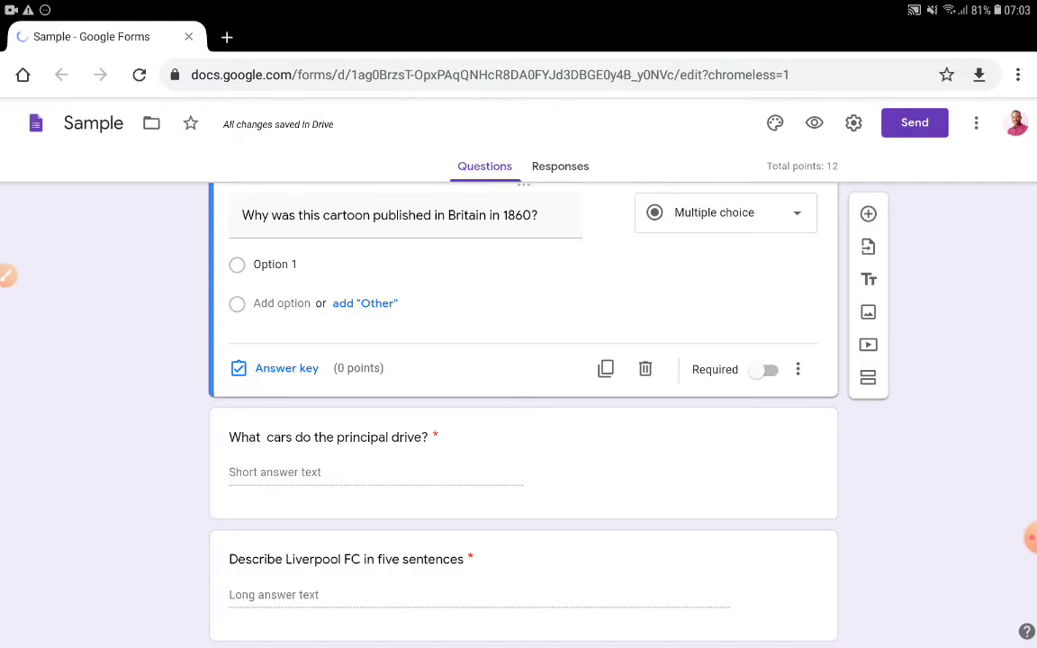
Step: Make sure the 1860 question title is saved, then bring up Insert image for it
scroll(522, 405, "up", 2)
left_click(390, 320)
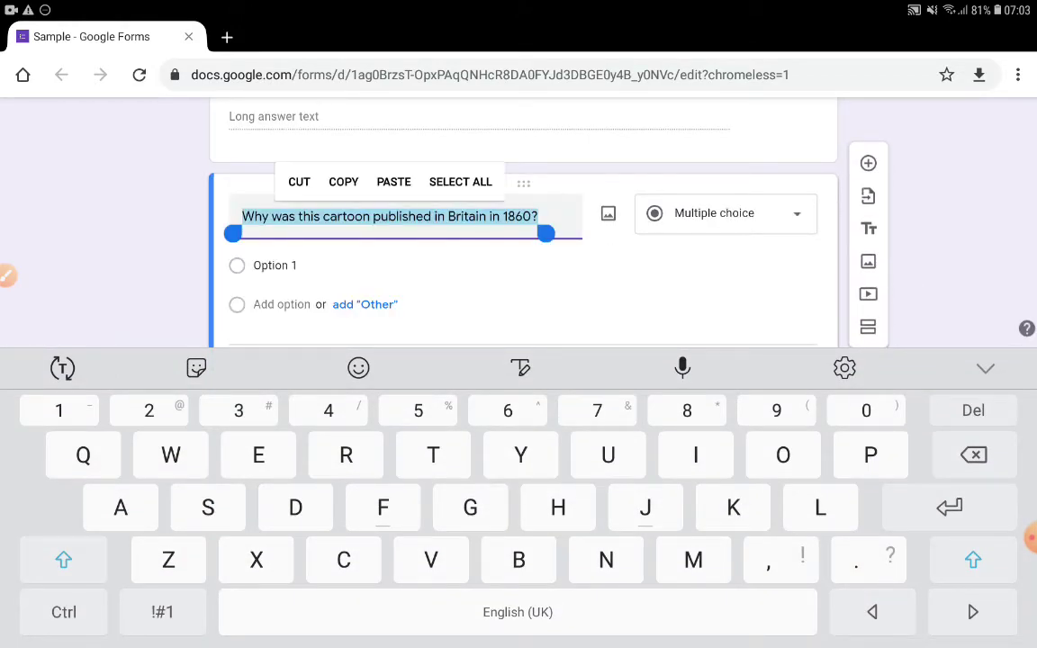
left_click(537, 216)
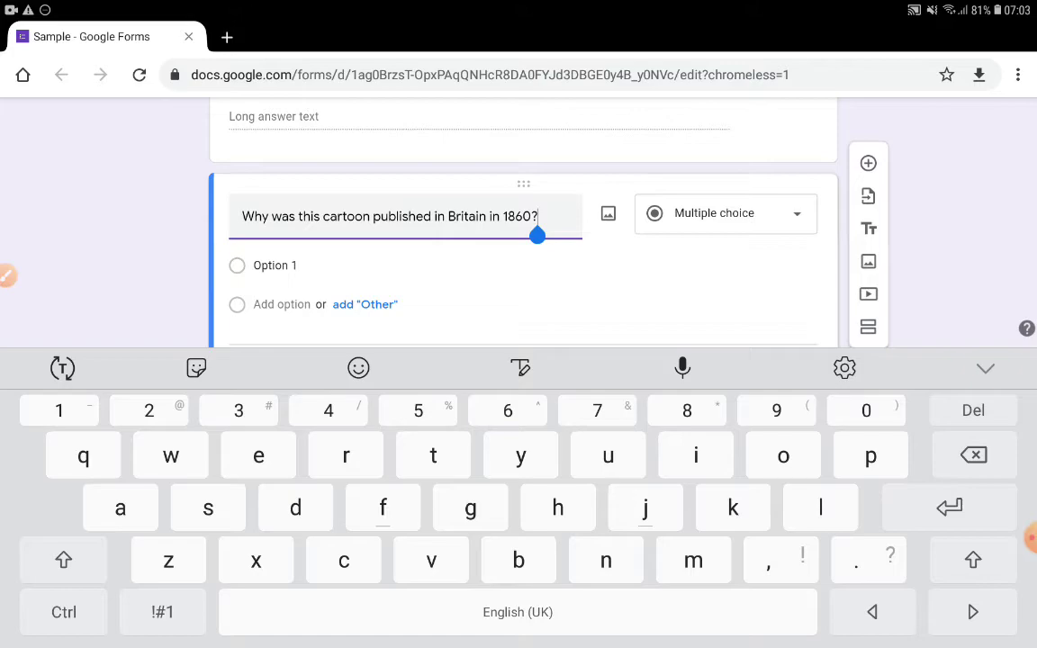
left_click(984, 368)
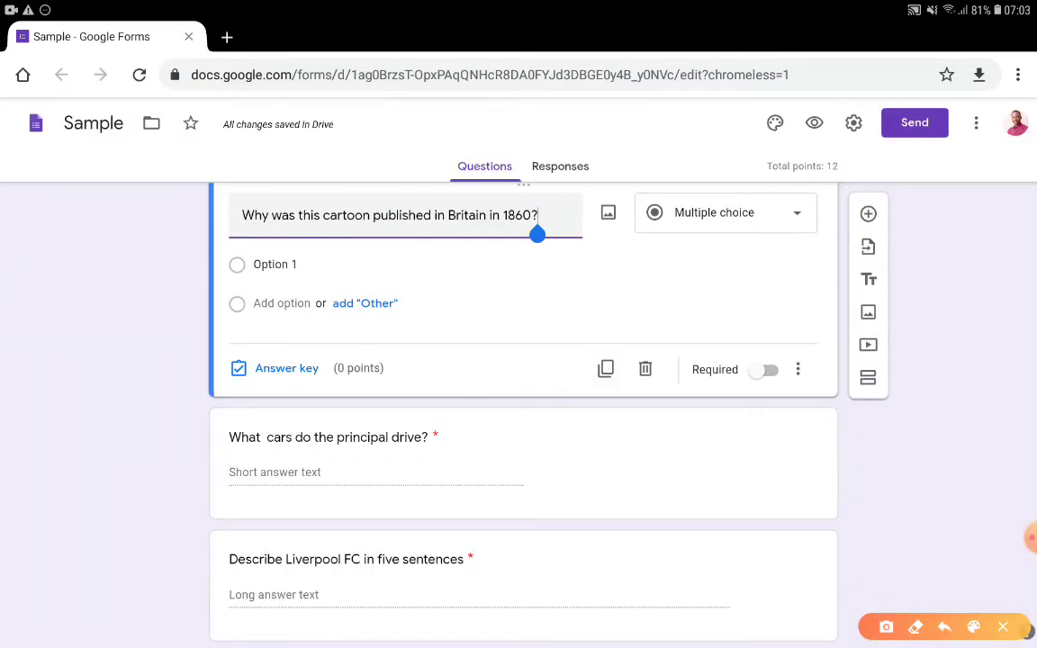
left_click_drag(621, 236, 589, 194)
left_click(1002, 626)
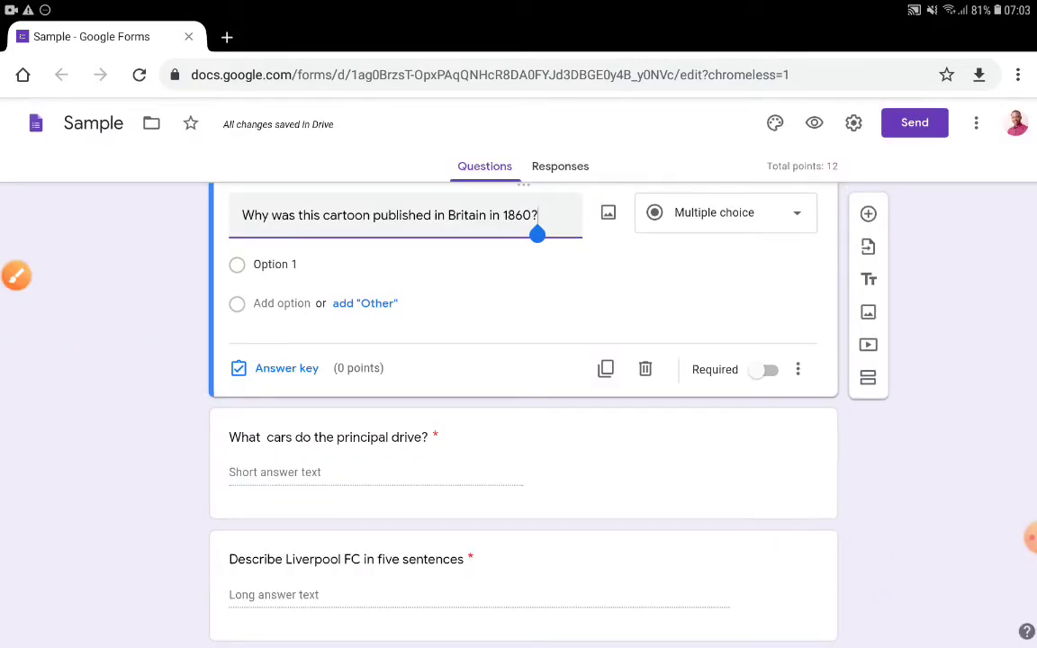
left_click(608, 212)
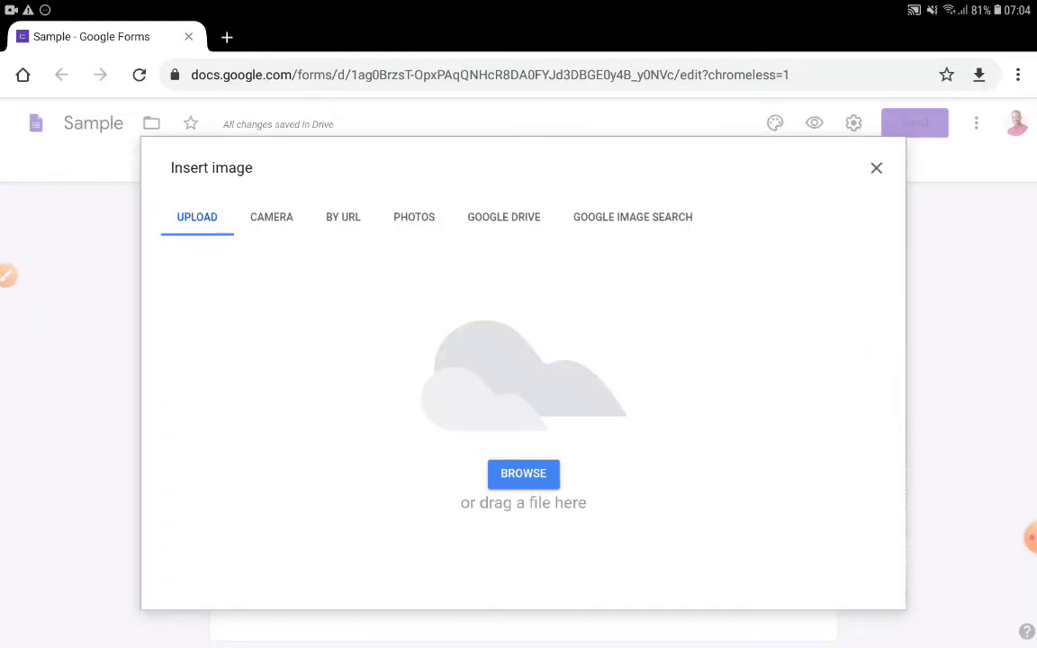
Step: Begin inserting an image into the 1860 question and browse via Files to the Screenshots folder
left_click(1030, 537)
left_click_drag(517, 430, 594, 417)
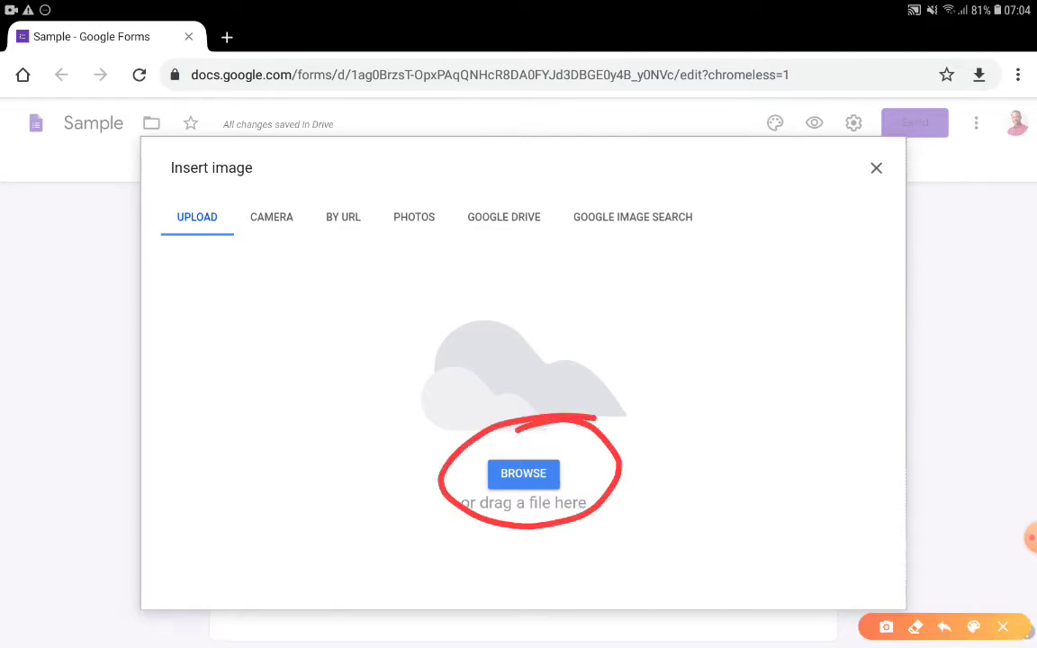
left_click(1002, 627)
left_click(523, 473)
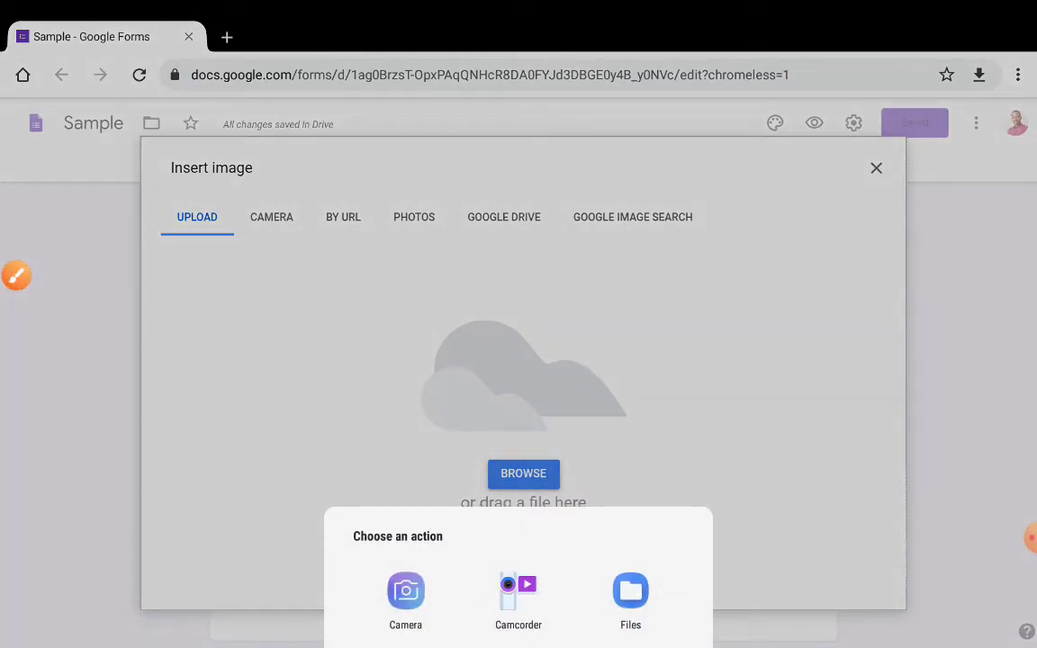
left_click(1030, 538)
left_click_drag(657, 576, 621, 567)
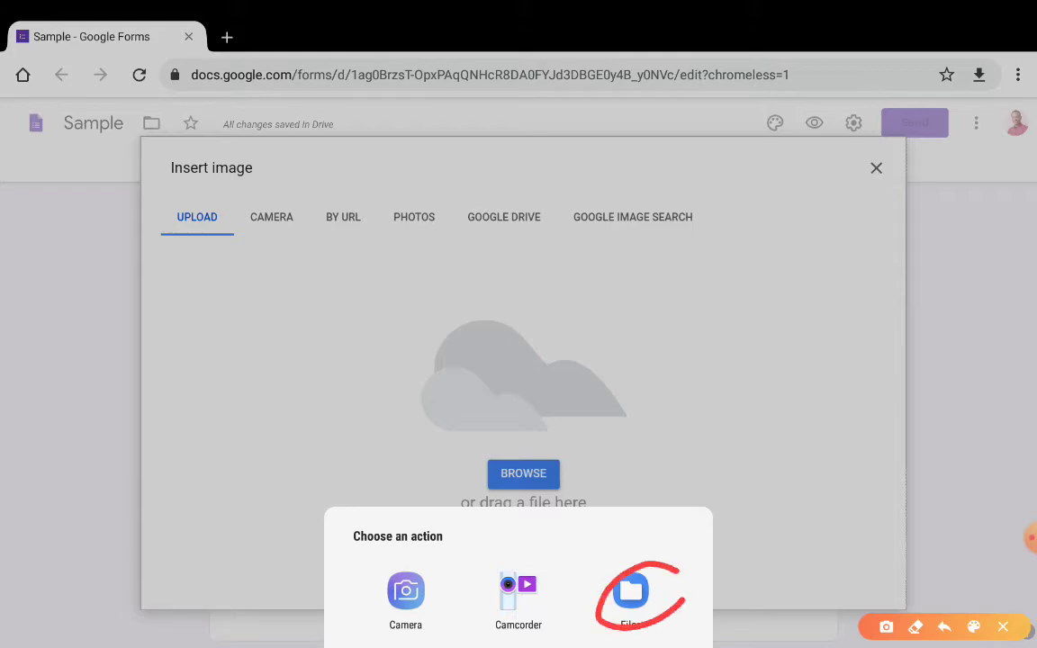
left_click(1003, 626)
left_click(630, 590)
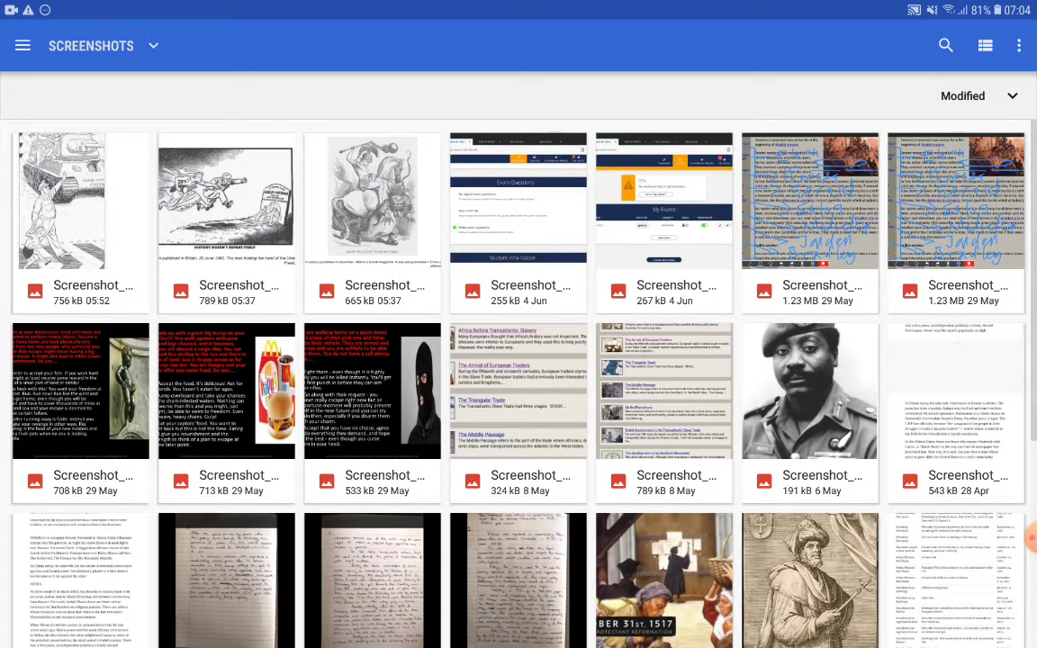
Step: Upload the third screenshot, the warrior-trampling-dragon 'What we ought to do in China' cartoon
left_click(1031, 537)
left_click_drag(342, 196, 450, 153)
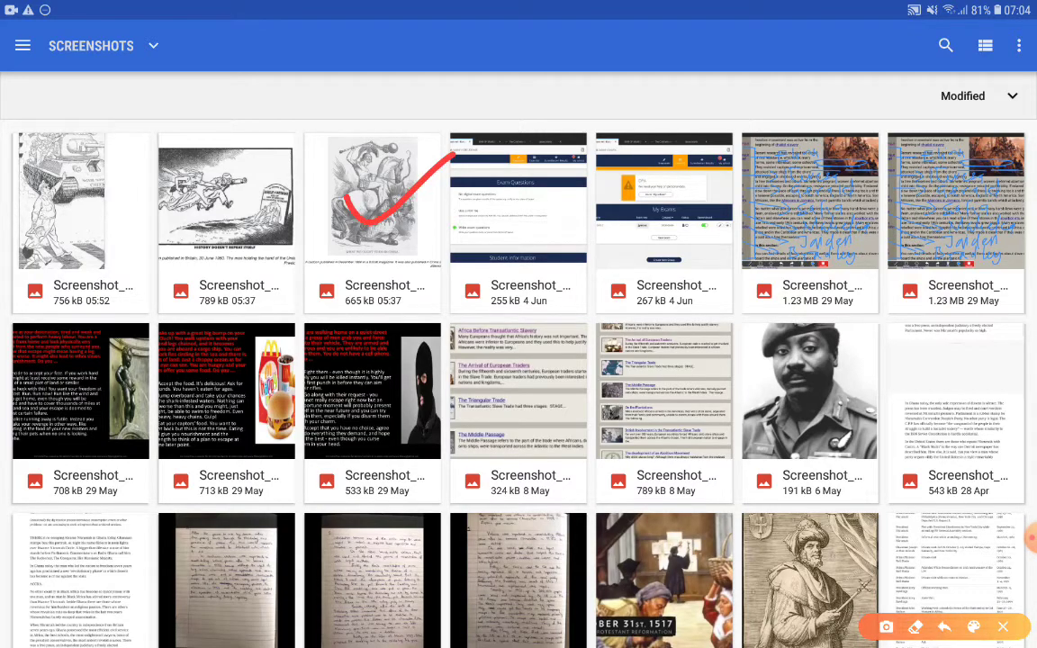
left_click(1003, 626)
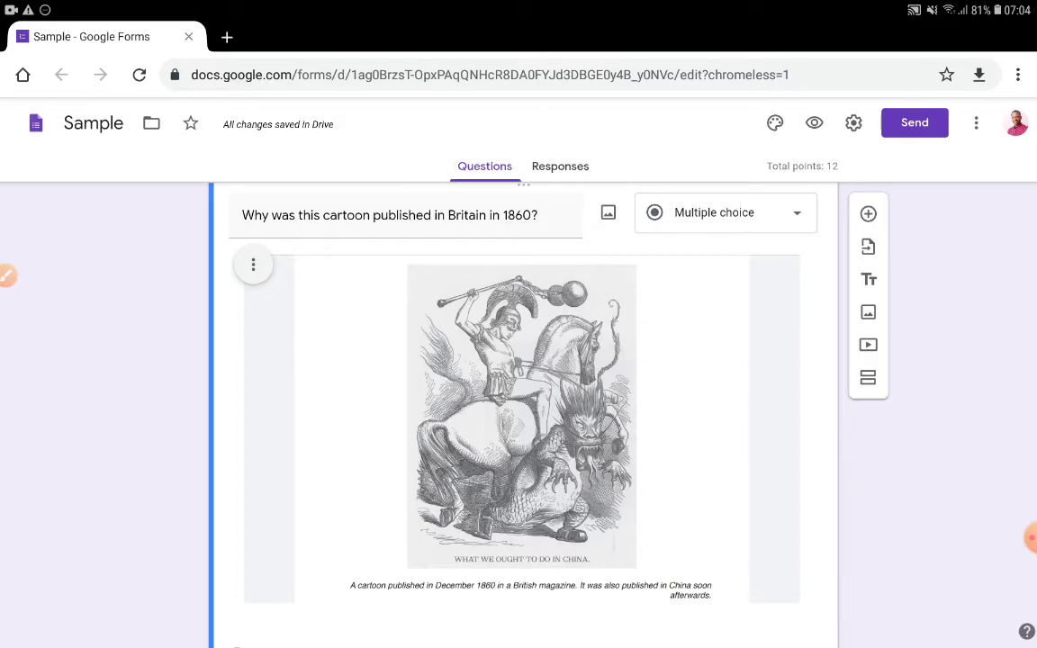
scroll(522, 405, "down", 1)
Step: Change the 1860 cartoon question's type to Paragraph for long-answer text
scroll(521, 404, "up", 2)
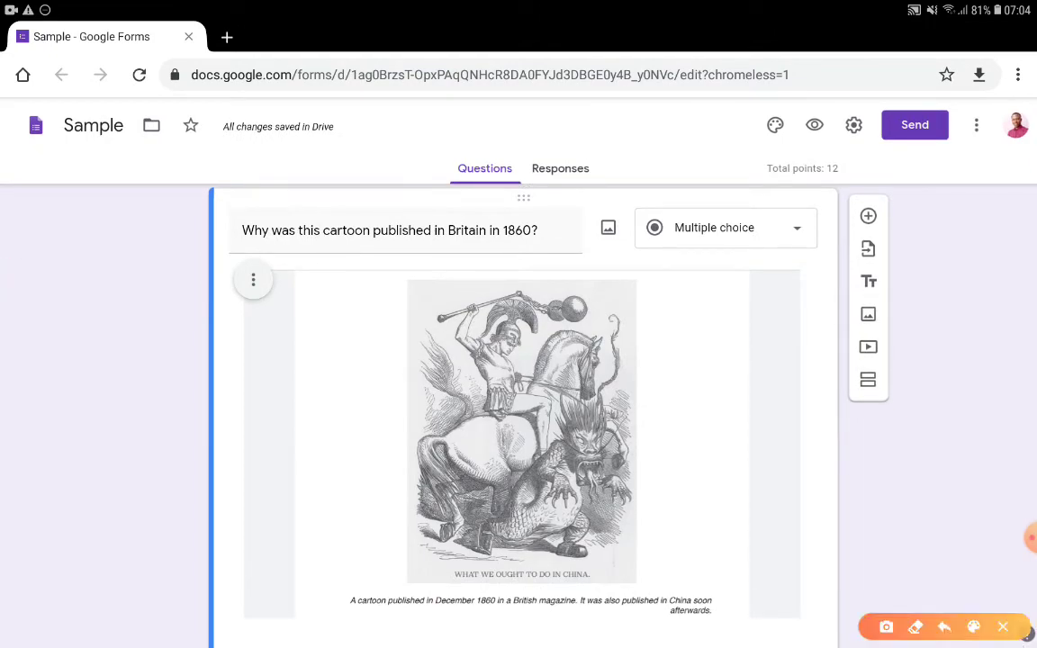
left_click(793, 233)
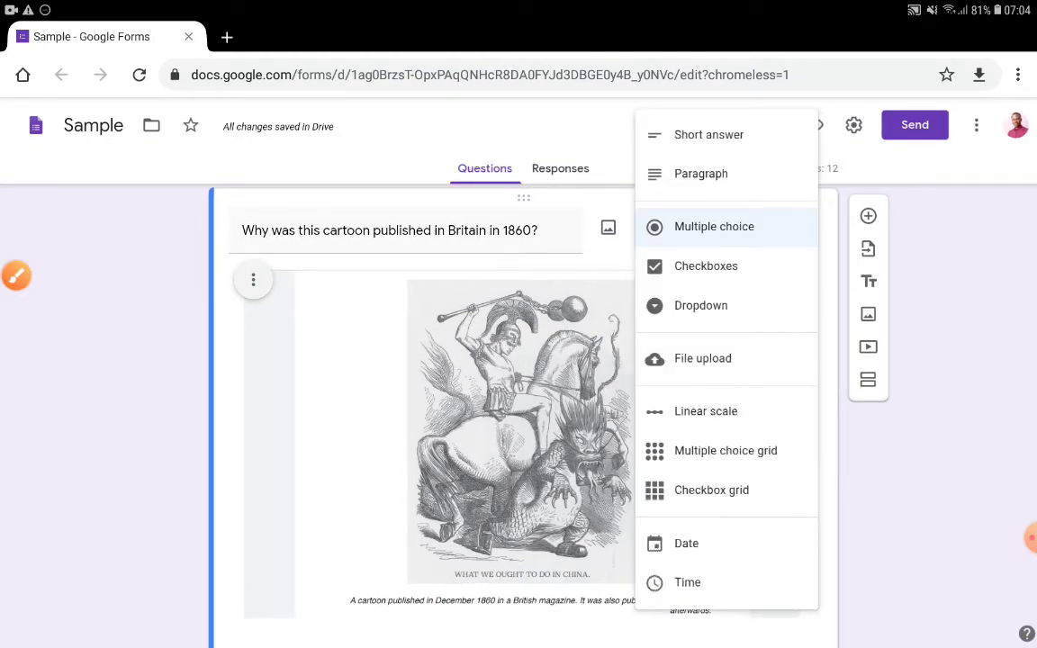
left_click(701, 173)
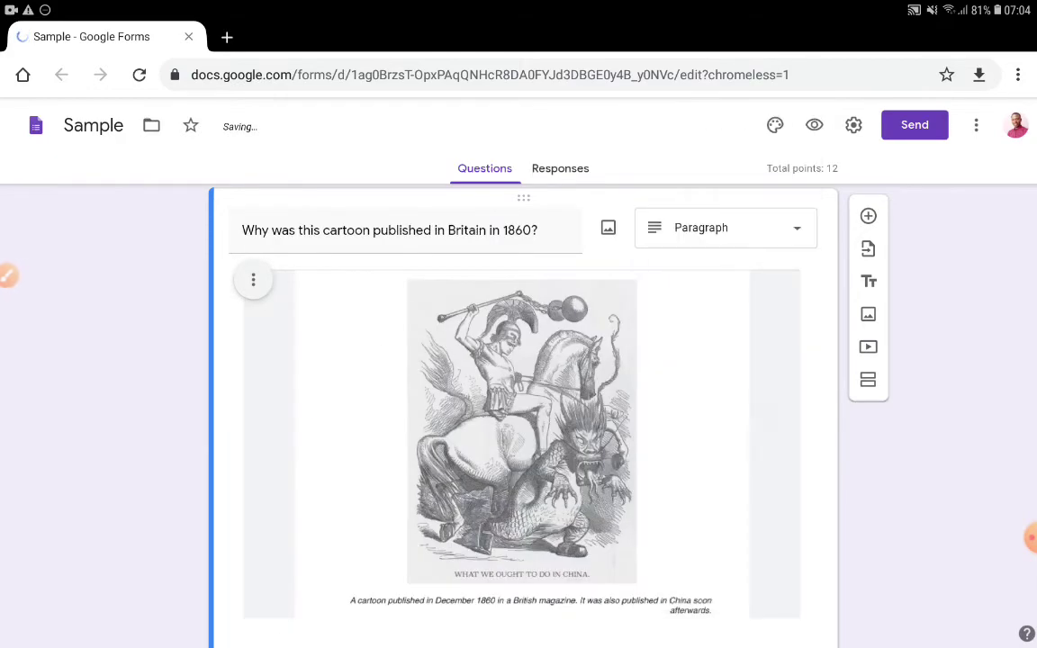
scroll(521, 360, "down", 3)
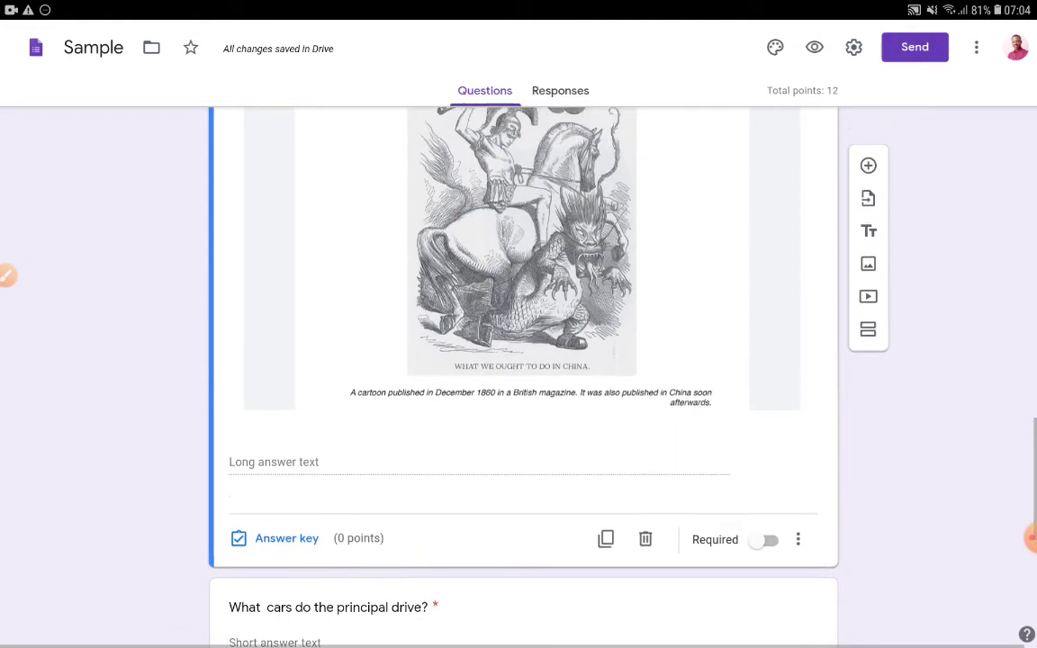
scroll(522, 360, "up", 2)
Step: Turn on the Required toggle for the 1860 cartoon Paragraph question
left_click(7, 275)
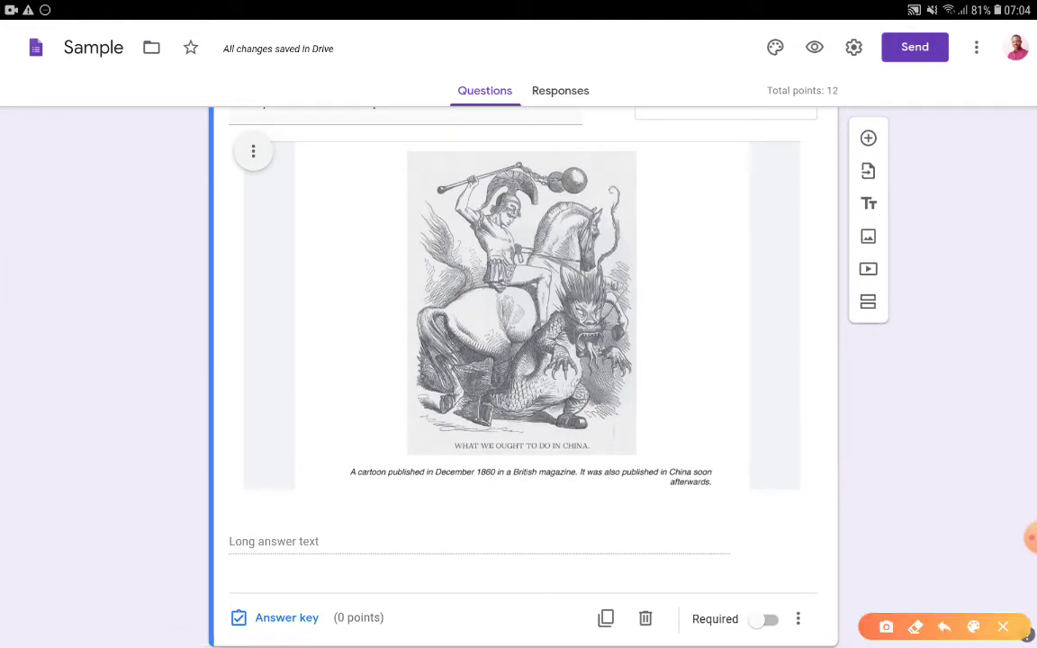
left_click_drag(792, 634, 804, 619)
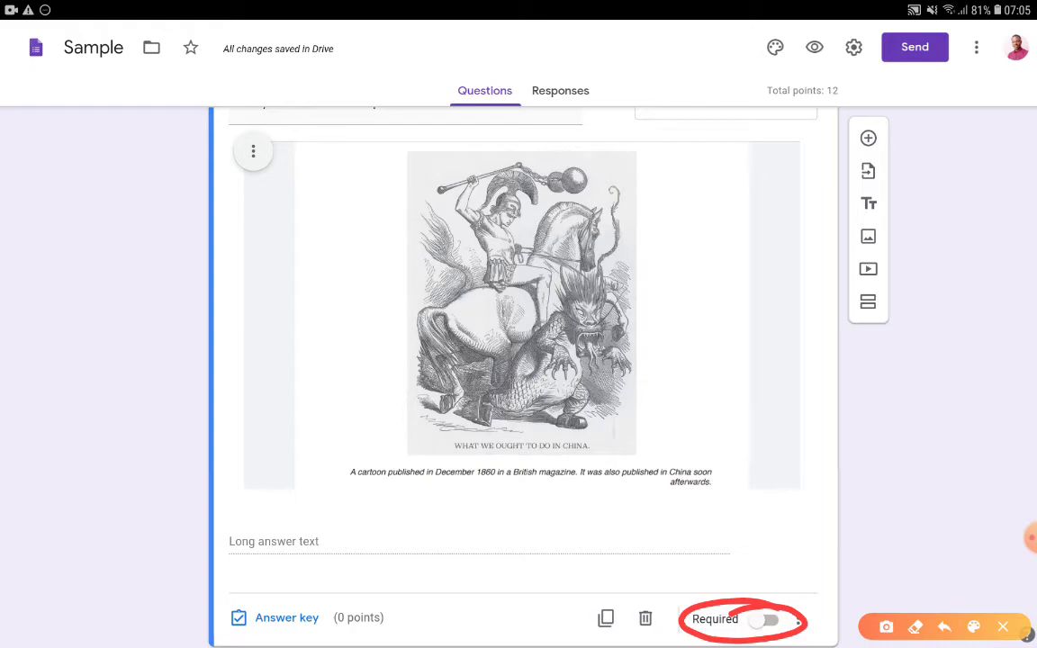
left_click(1002, 627)
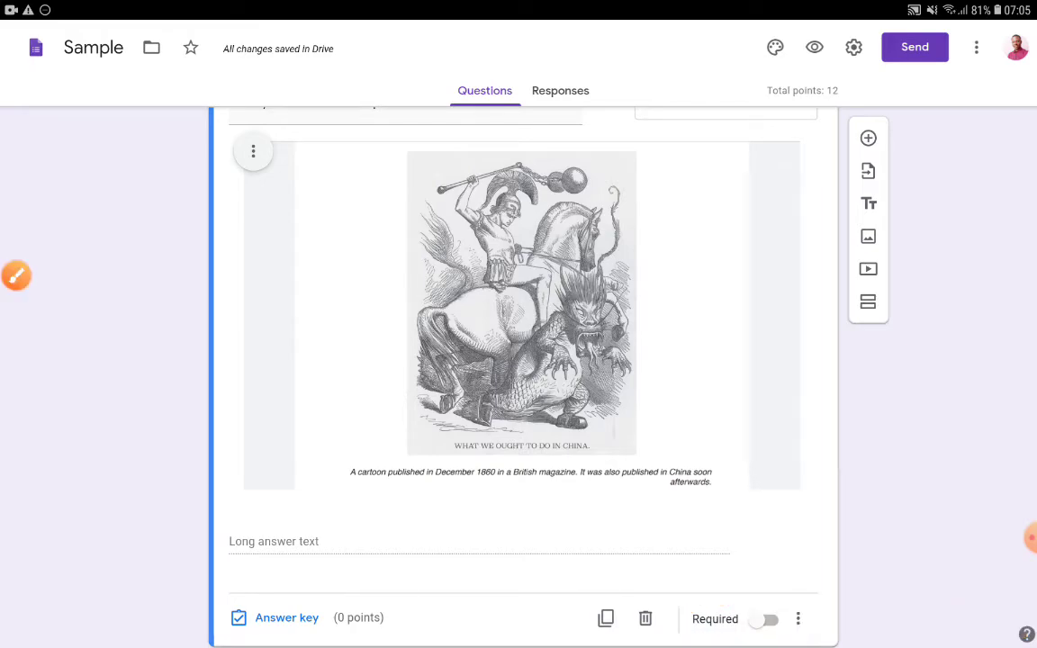
left_click(766, 619)
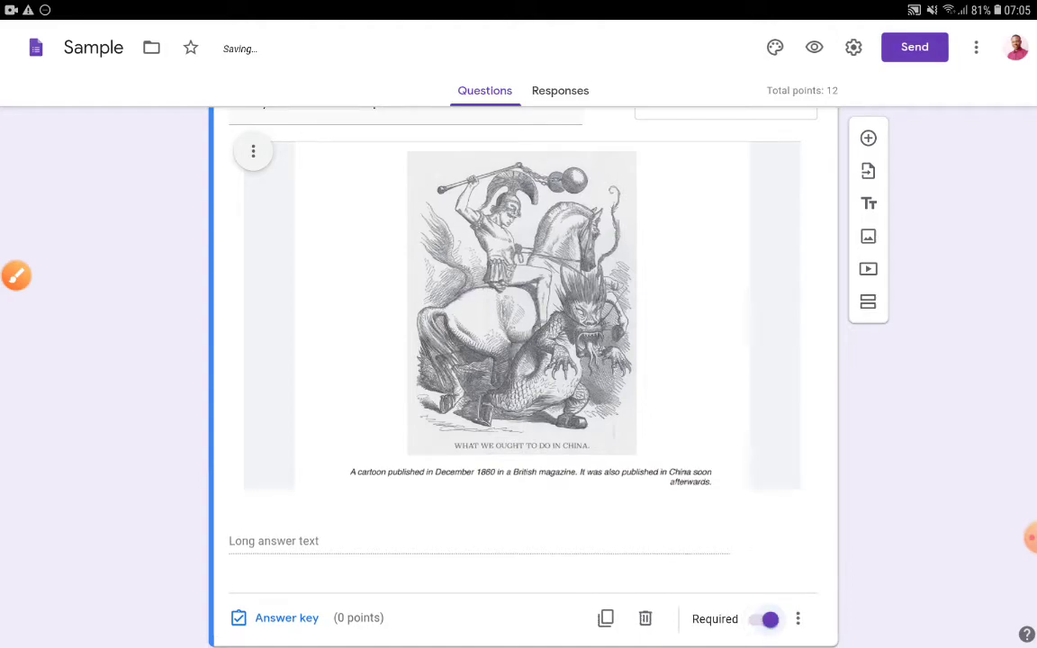
scroll(522, 360, "up", 2)
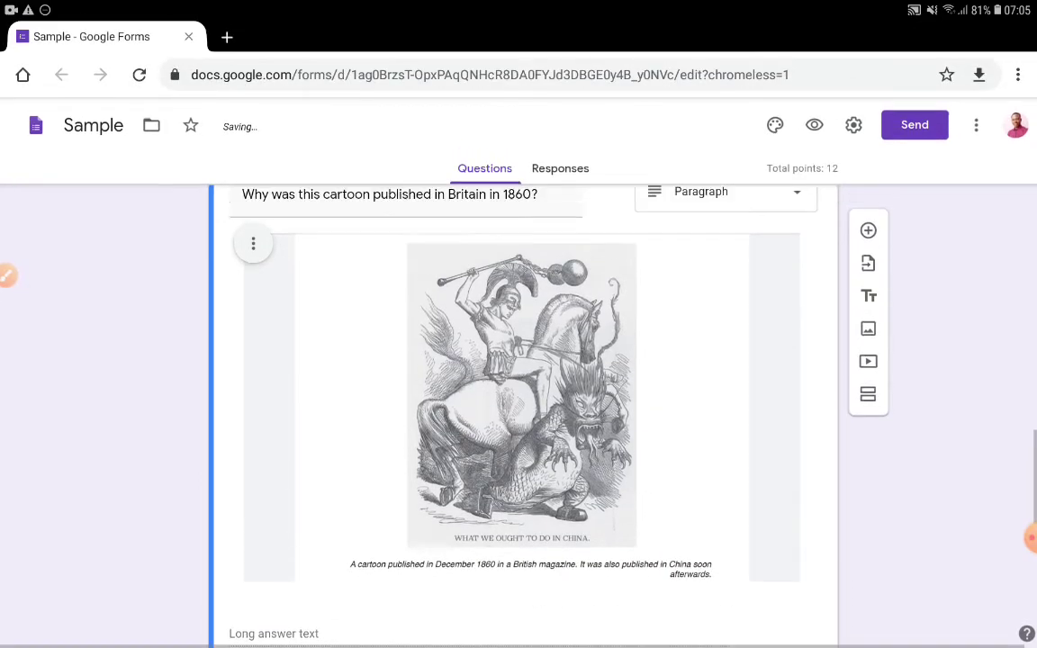
scroll(522, 360, "up", 2)
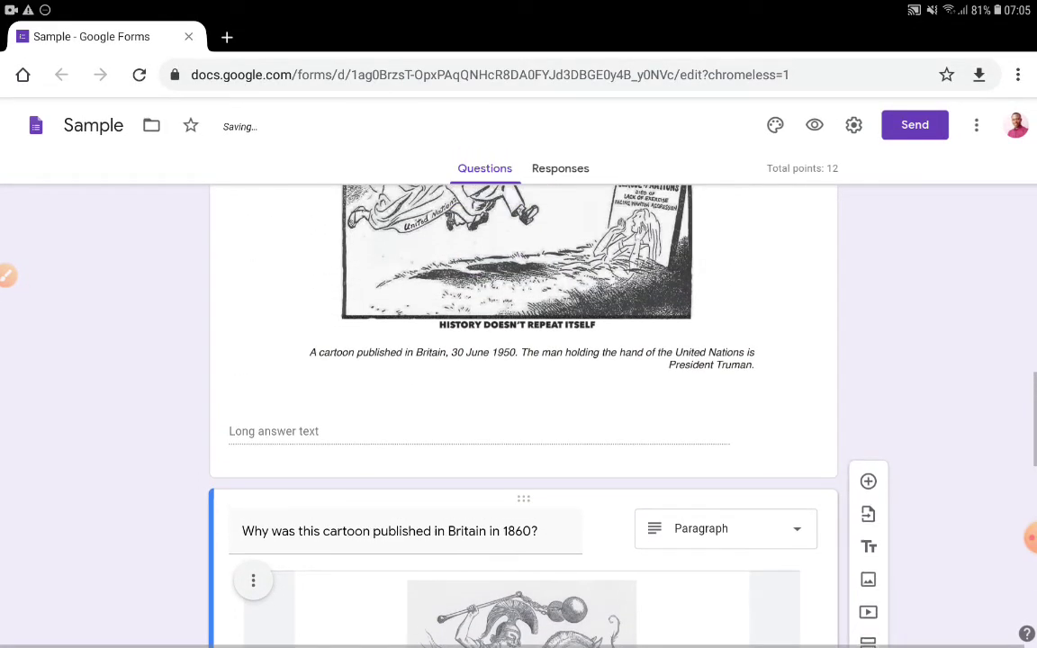
scroll(522, 360, "up", 5)
scroll(522, 360, "up", 4)
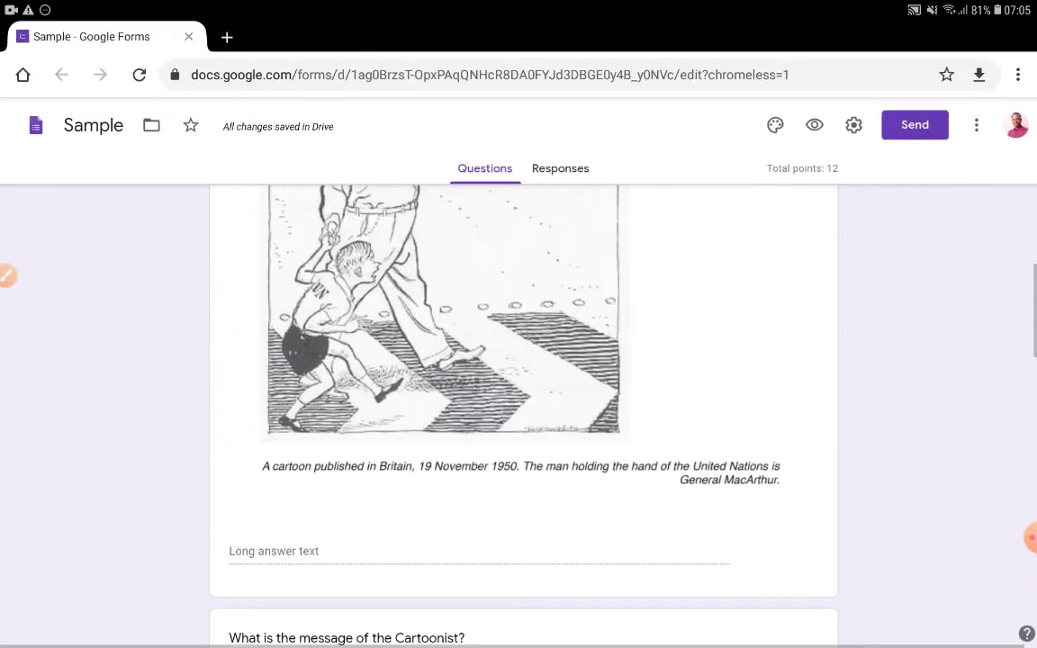
scroll(522, 359, "down", 3)
scroll(522, 360, "down", 4)
scroll(522, 360, "down", 10)
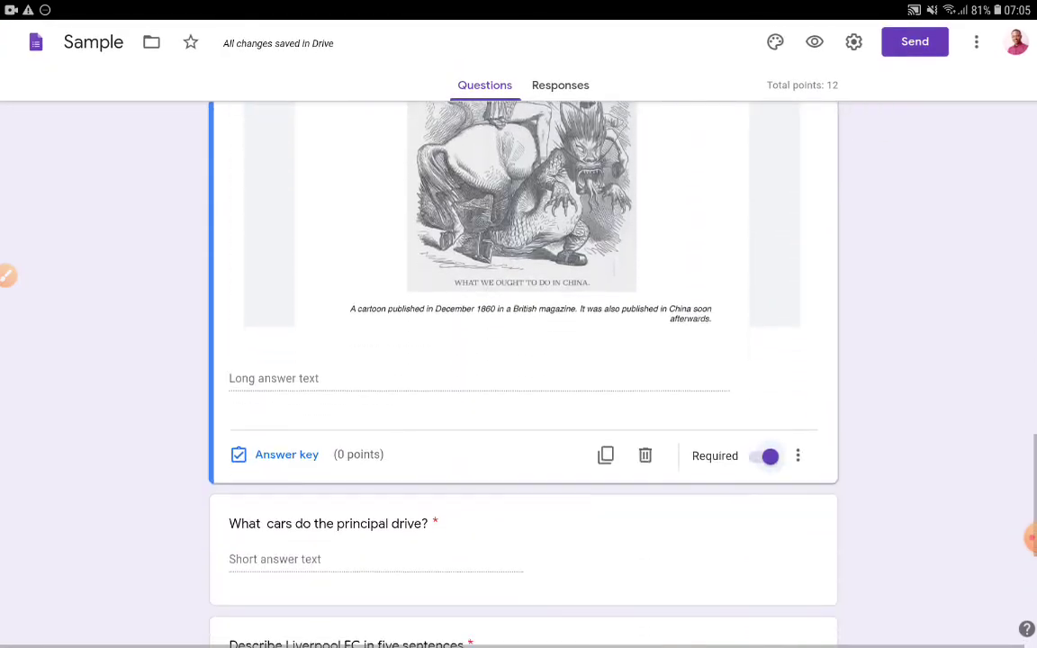
scroll(522, 360, "down", 5)
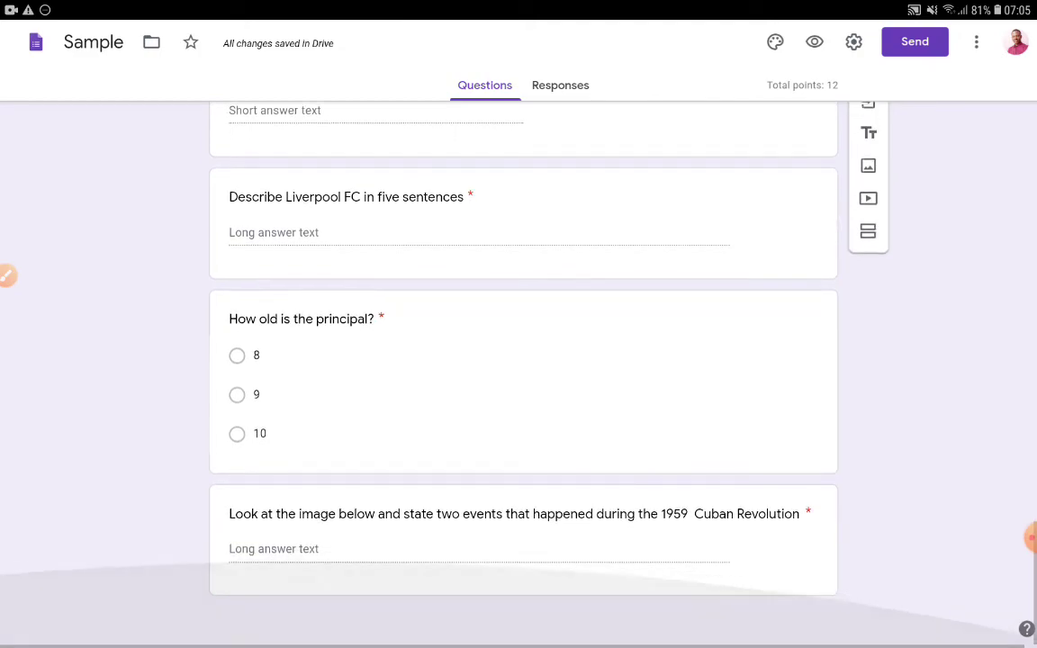
scroll(522, 360, "up", 2)
scroll(521, 360, "up", 8)
scroll(521, 360, "up", 5)
scroll(522, 414, "up", 2)
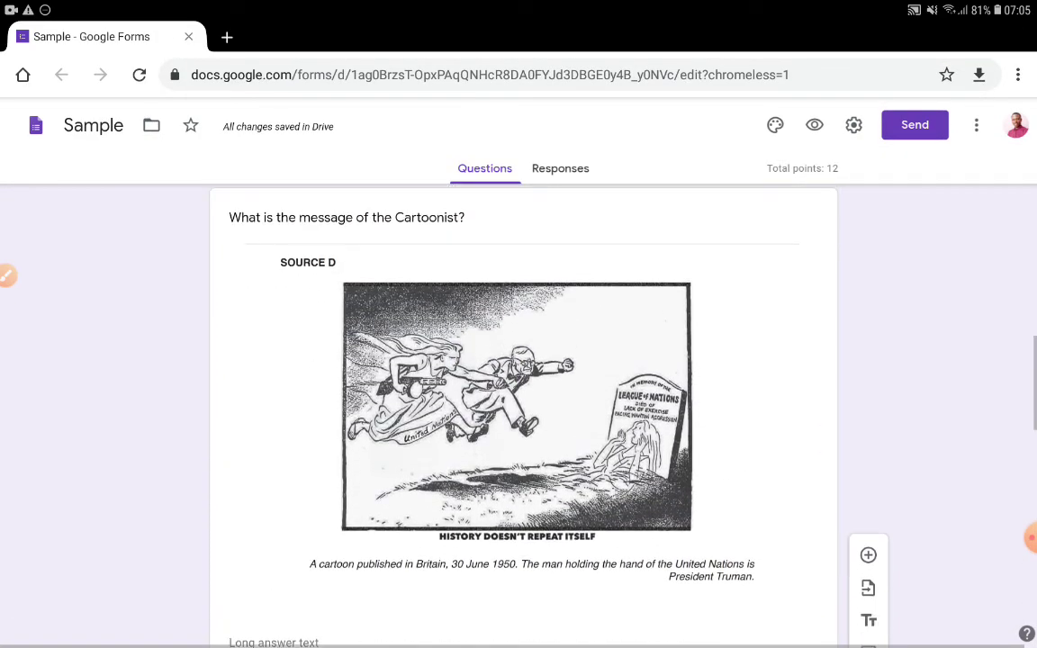
scroll(522, 414, "up", 4)
scroll(522, 414, "up", 3)
scroll(521, 413, "up", 4)
scroll(522, 414, "up", 4)
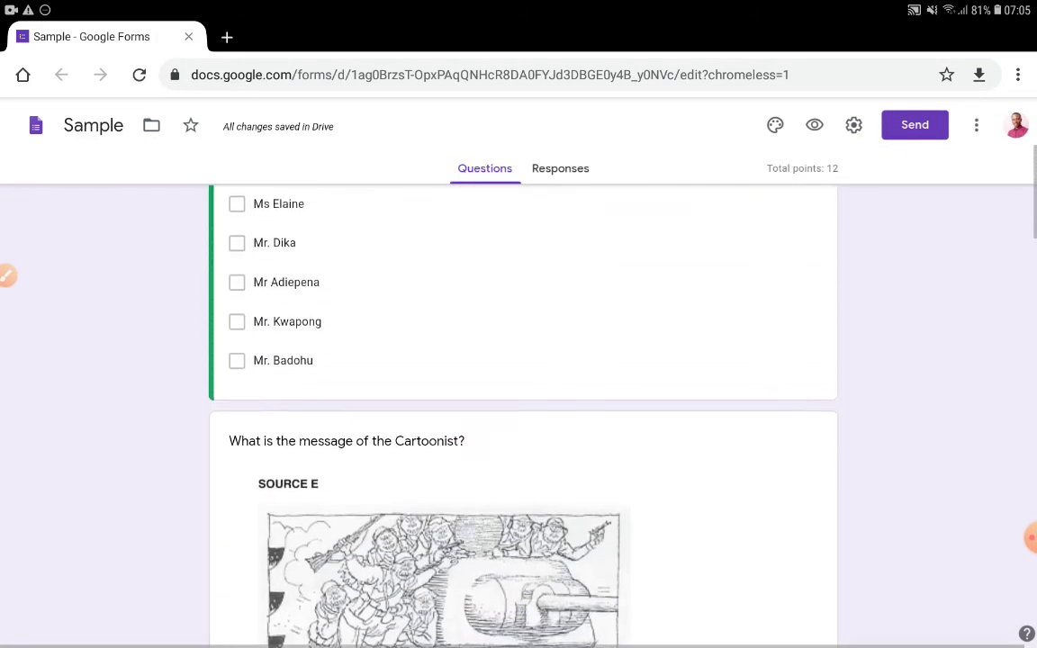
scroll(522, 414, "up", 2)
scroll(522, 414, "down", 1)
scroll(522, 414, "down", 6)
scroll(441, 360, "up", 1)
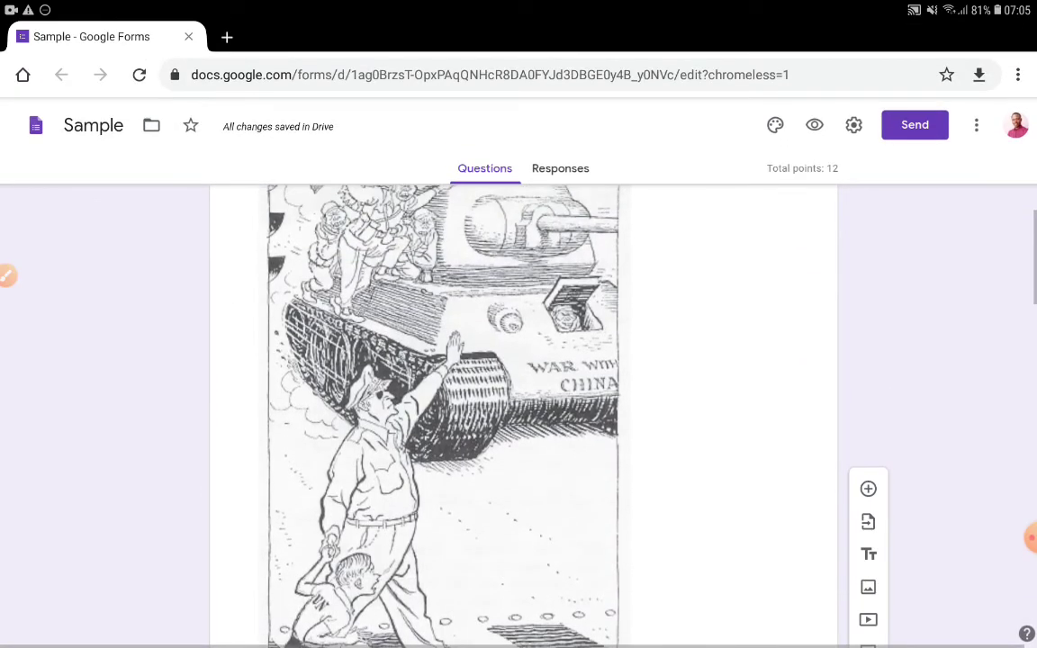
scroll(441, 360, "up", 2)
scroll(441, 360, "up", 2)
scroll(441, 360, "up", 2)
scroll(522, 414, "up", 3)
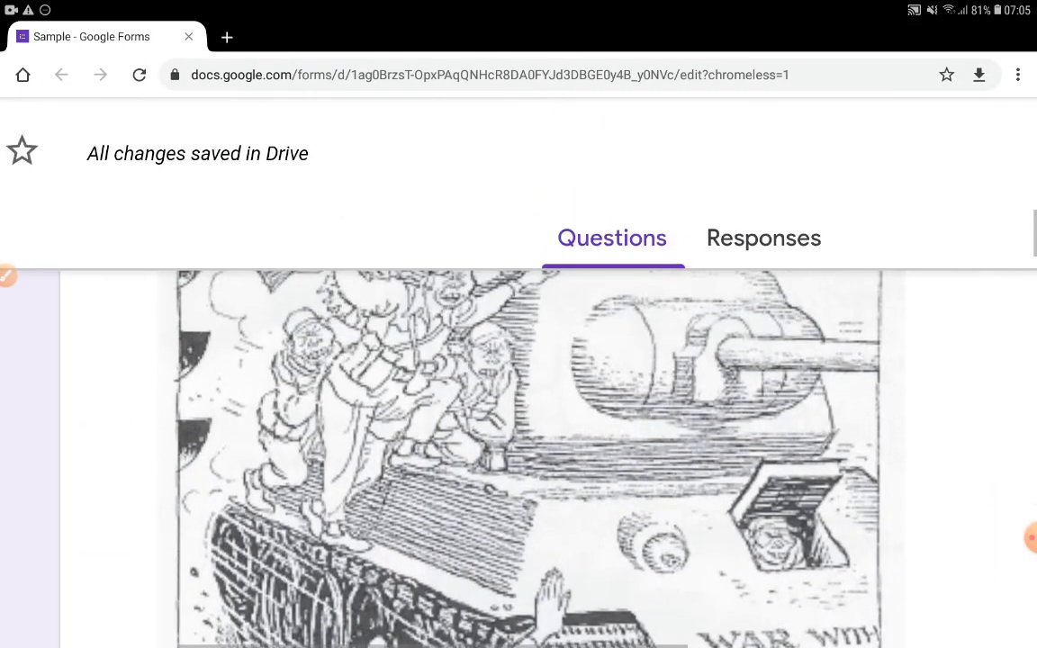
scroll(522, 414, "up", 1)
scroll(522, 414, "up", 2)
scroll(522, 414, "down", 1)
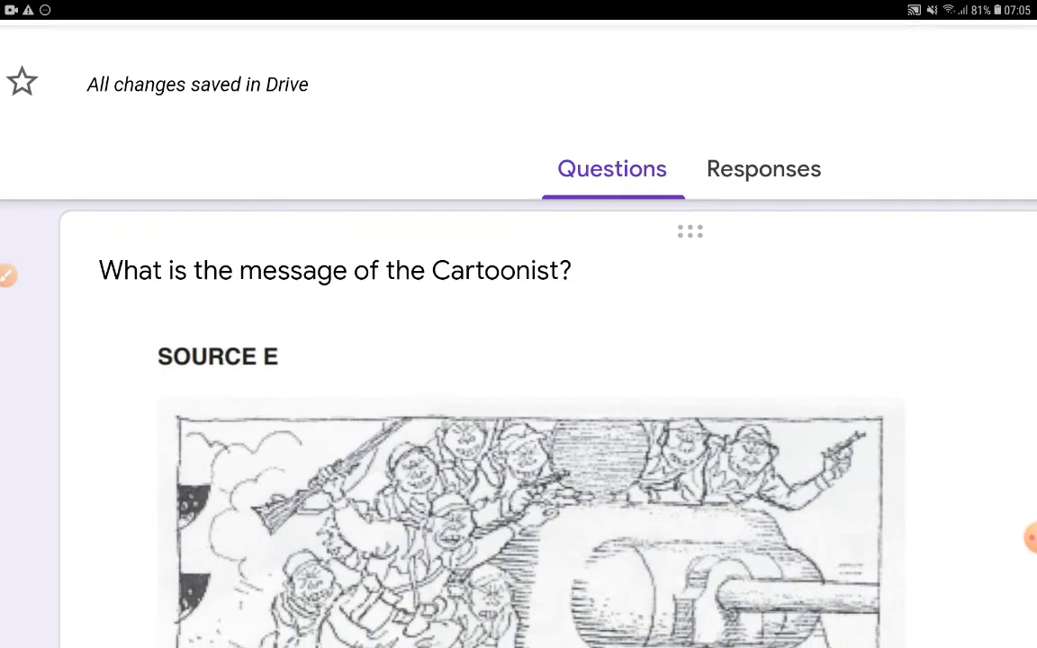
scroll(522, 414, "down", 1)
scroll(522, 414, "down", 2)
scroll(522, 414, "down", 3)
scroll(522, 413, "down", 3)
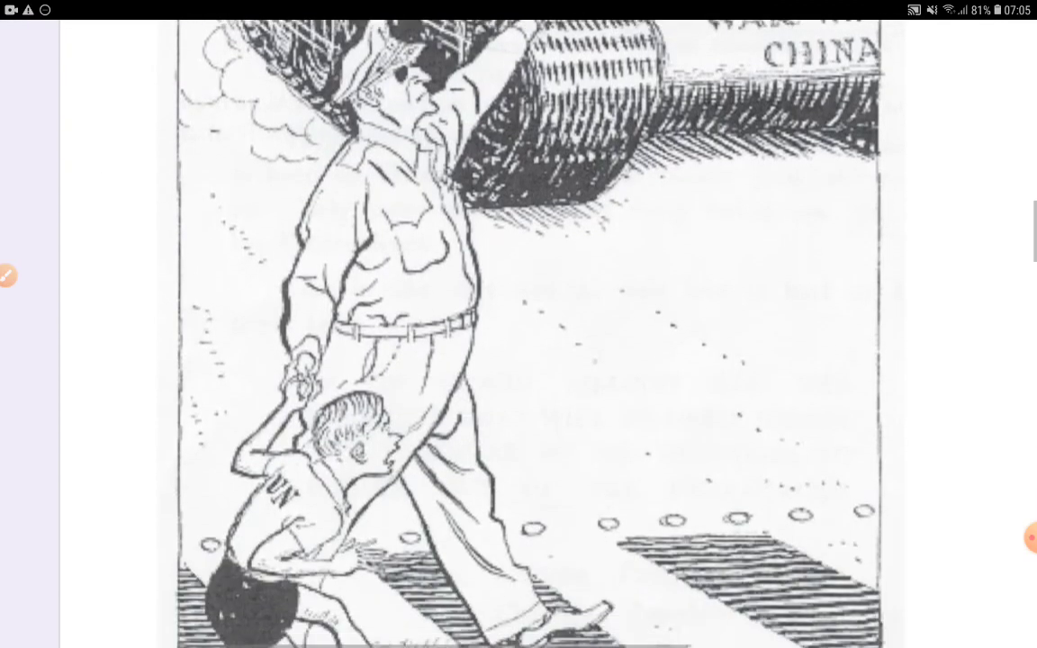
scroll(522, 414, "down", 5)
scroll(522, 414, "down", 2)
scroll(522, 413, "down", 2)
scroll(521, 360, "down", 1)
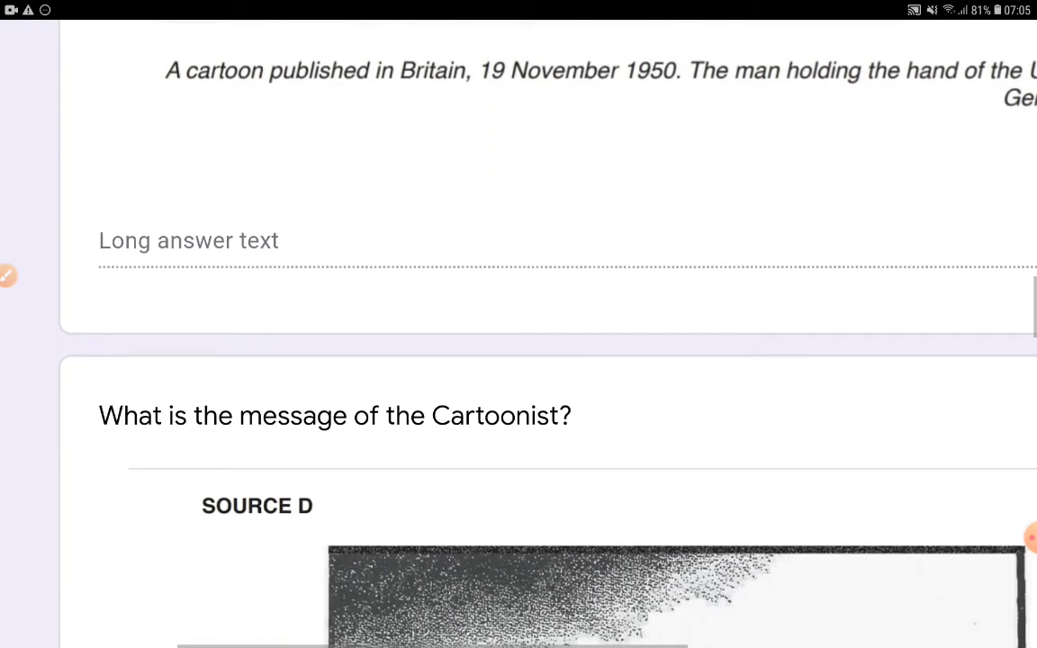
left_click(8, 275)
mouse_move(128, 213)
left_mouse_down()
mouse_move(267, 220)
mouse_move(416, 296)
mouse_move(458, 197)
mouse_move(171, 219)
left_mouse_up()
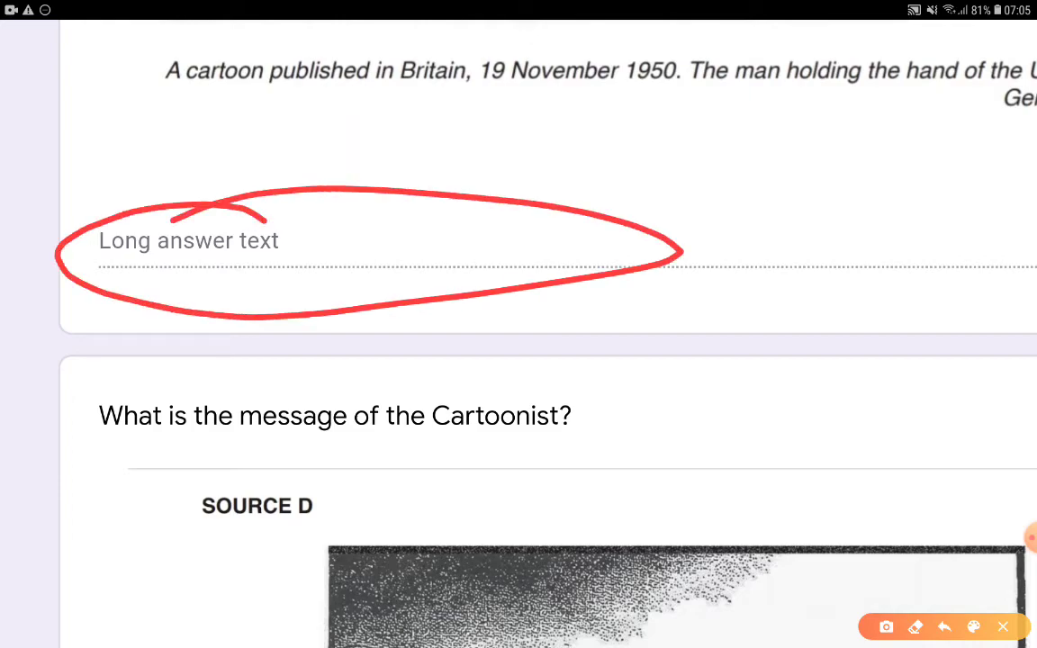
left_click(1002, 626)
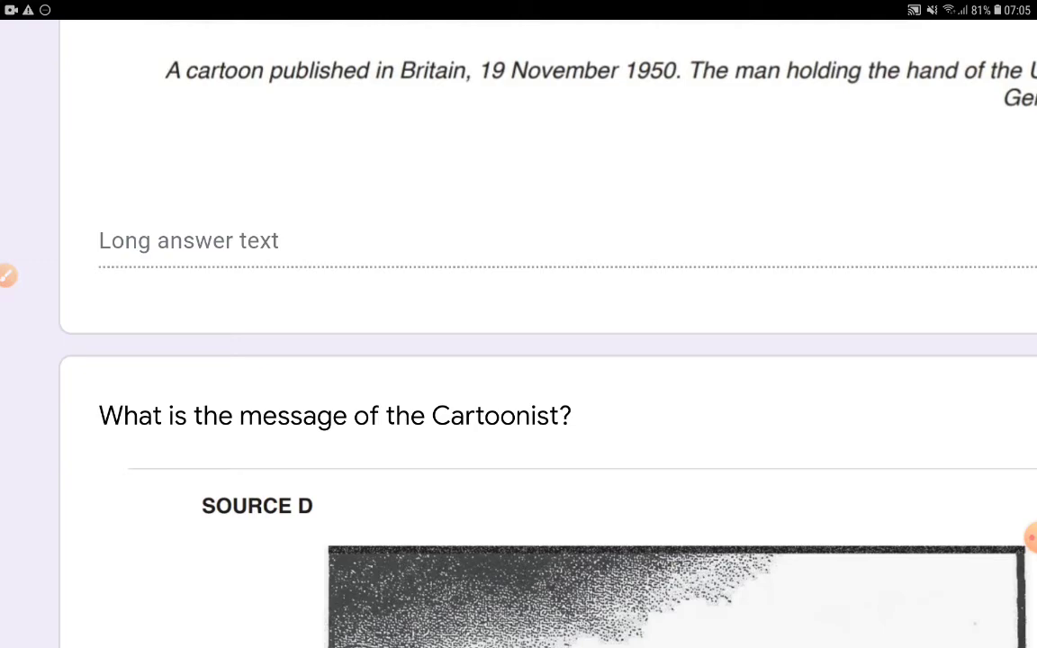
scroll(518, 360, "down", 5)
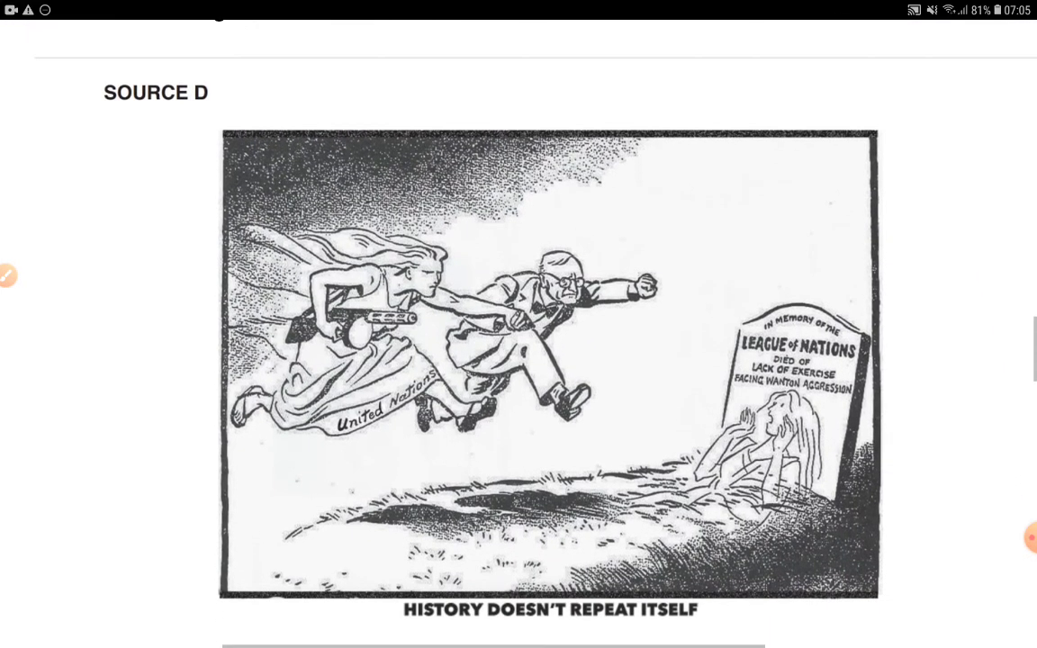
scroll(518, 360, "down", 5)
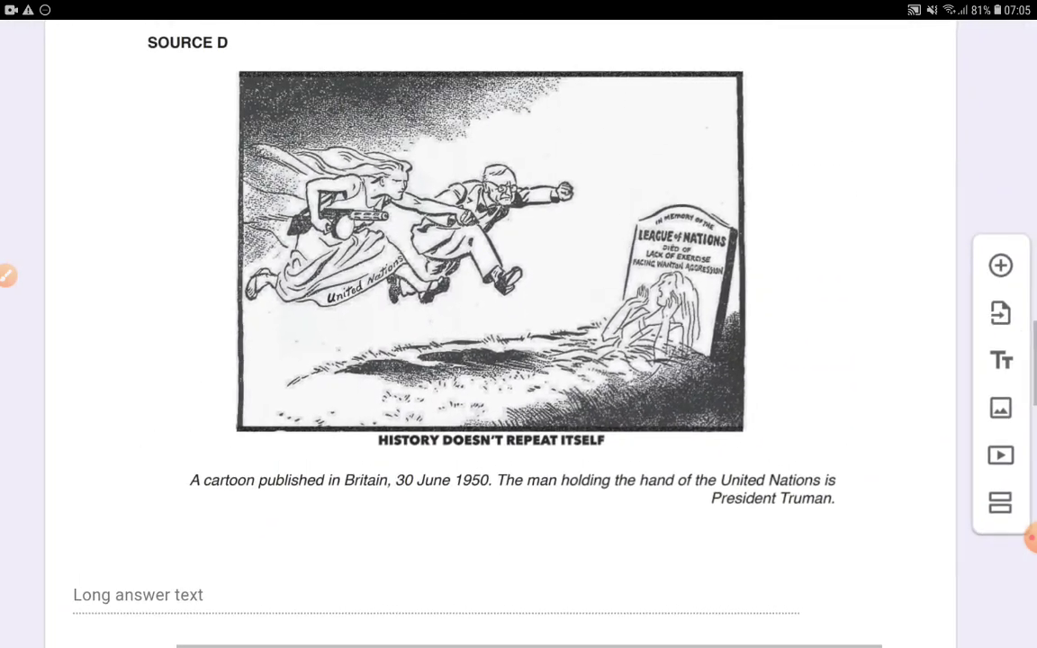
scroll(519, 359, "down", 3)
left_click(7, 274)
mouse_move(166, 436)
left_mouse_down()
mouse_move(251, 453)
mouse_move(180, 396)
left_mouse_up()
left_click(1002, 626)
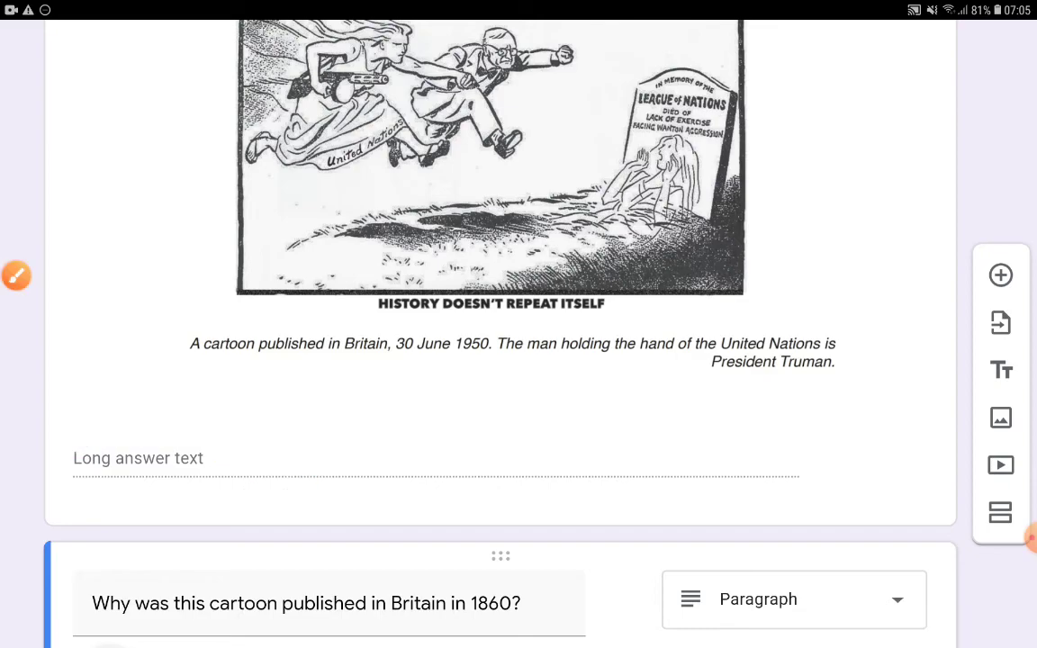
scroll(500, 359, "down", 5)
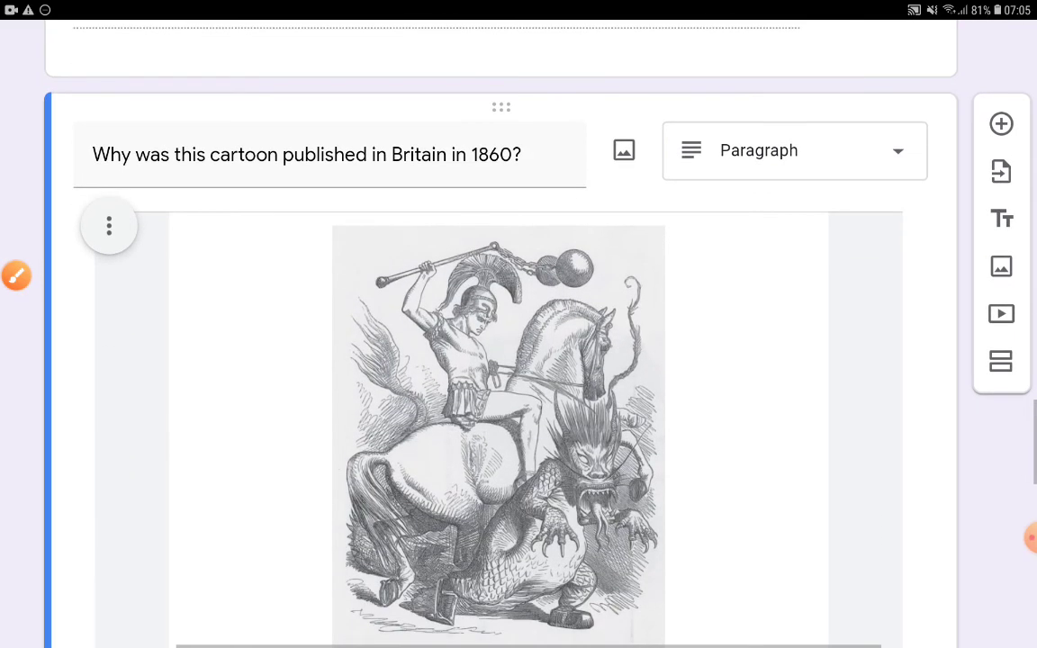
scroll(500, 360, "down", 2)
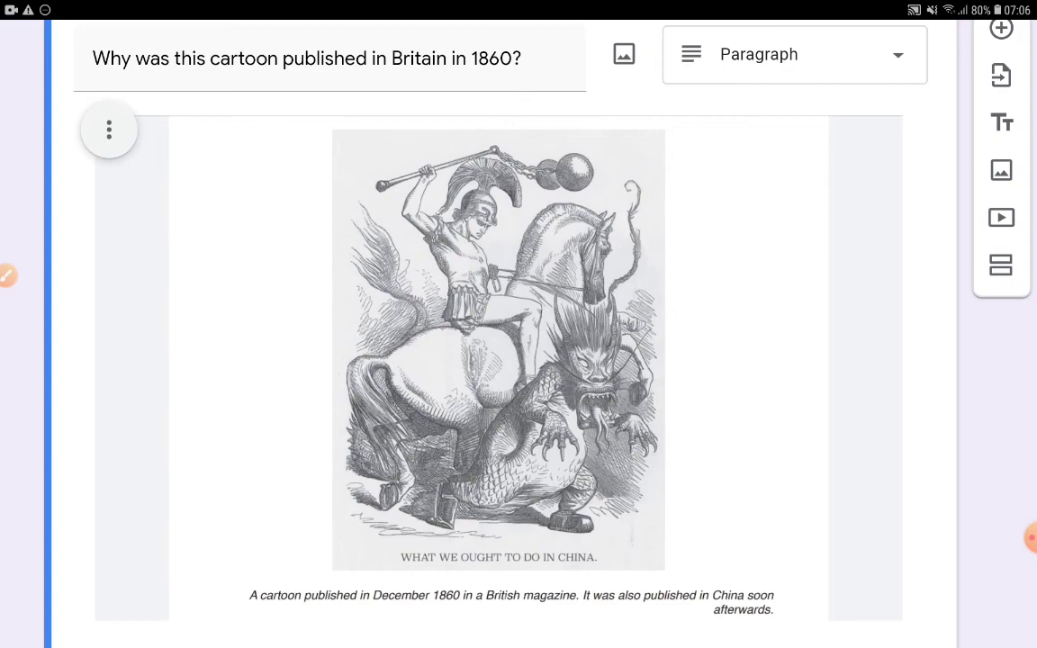
scroll(518, 360, "down", 5)
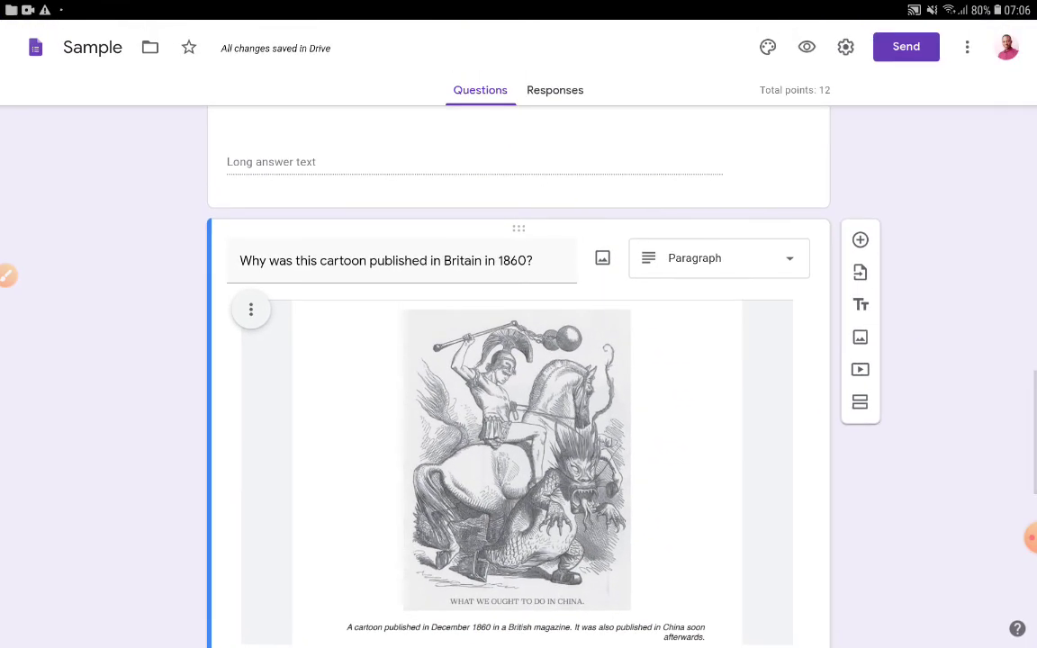
scroll(518, 360, "up", 1)
scroll(518, 360, "up", 2)
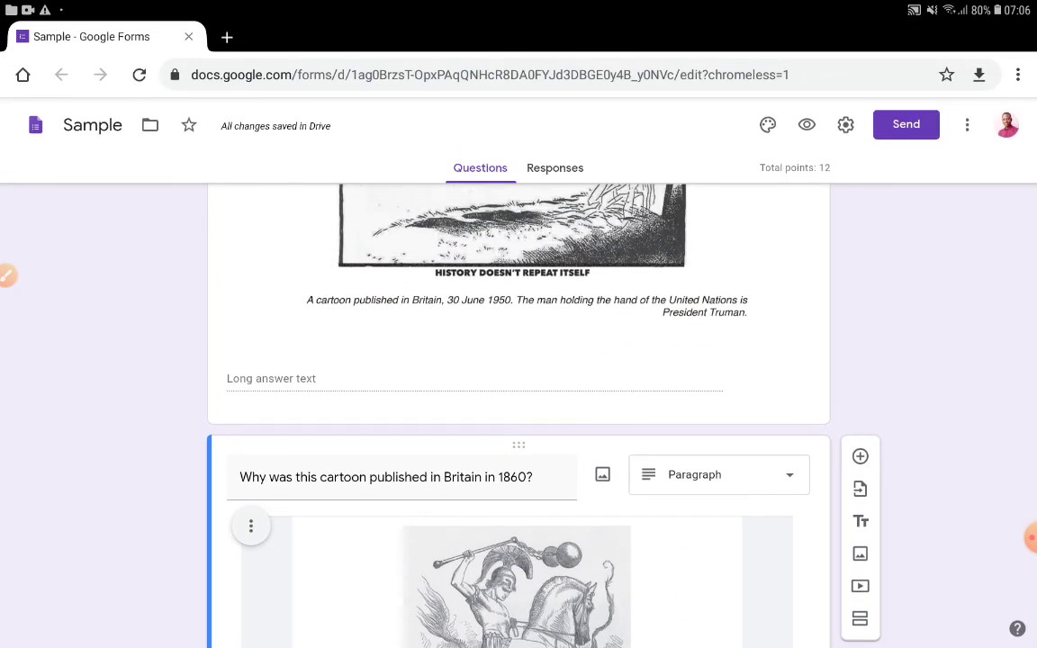